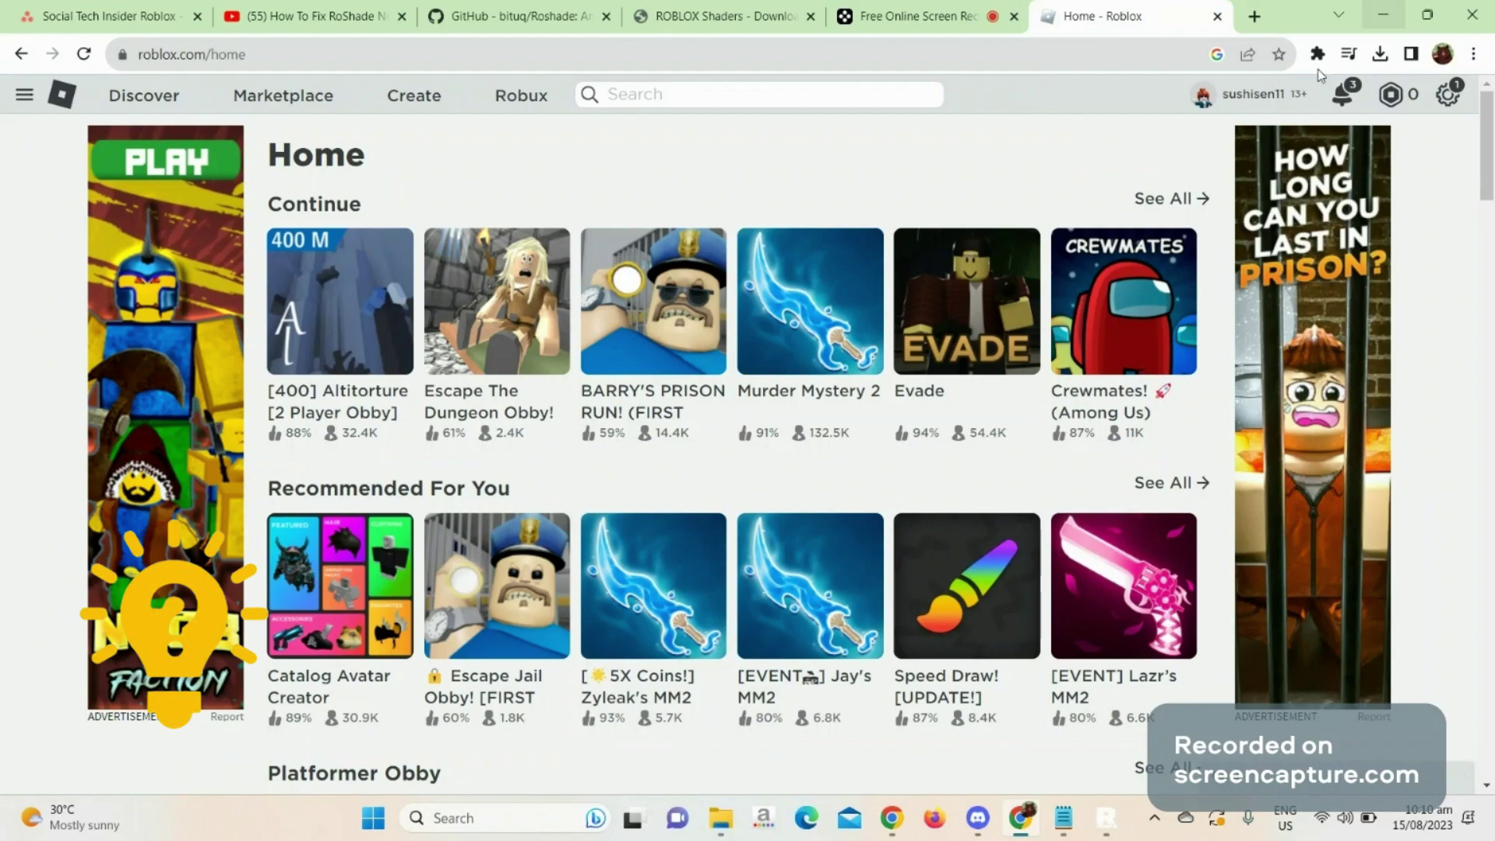
Step: Search Windows for Task Manager and open it
click(526, 818)
text(tas)
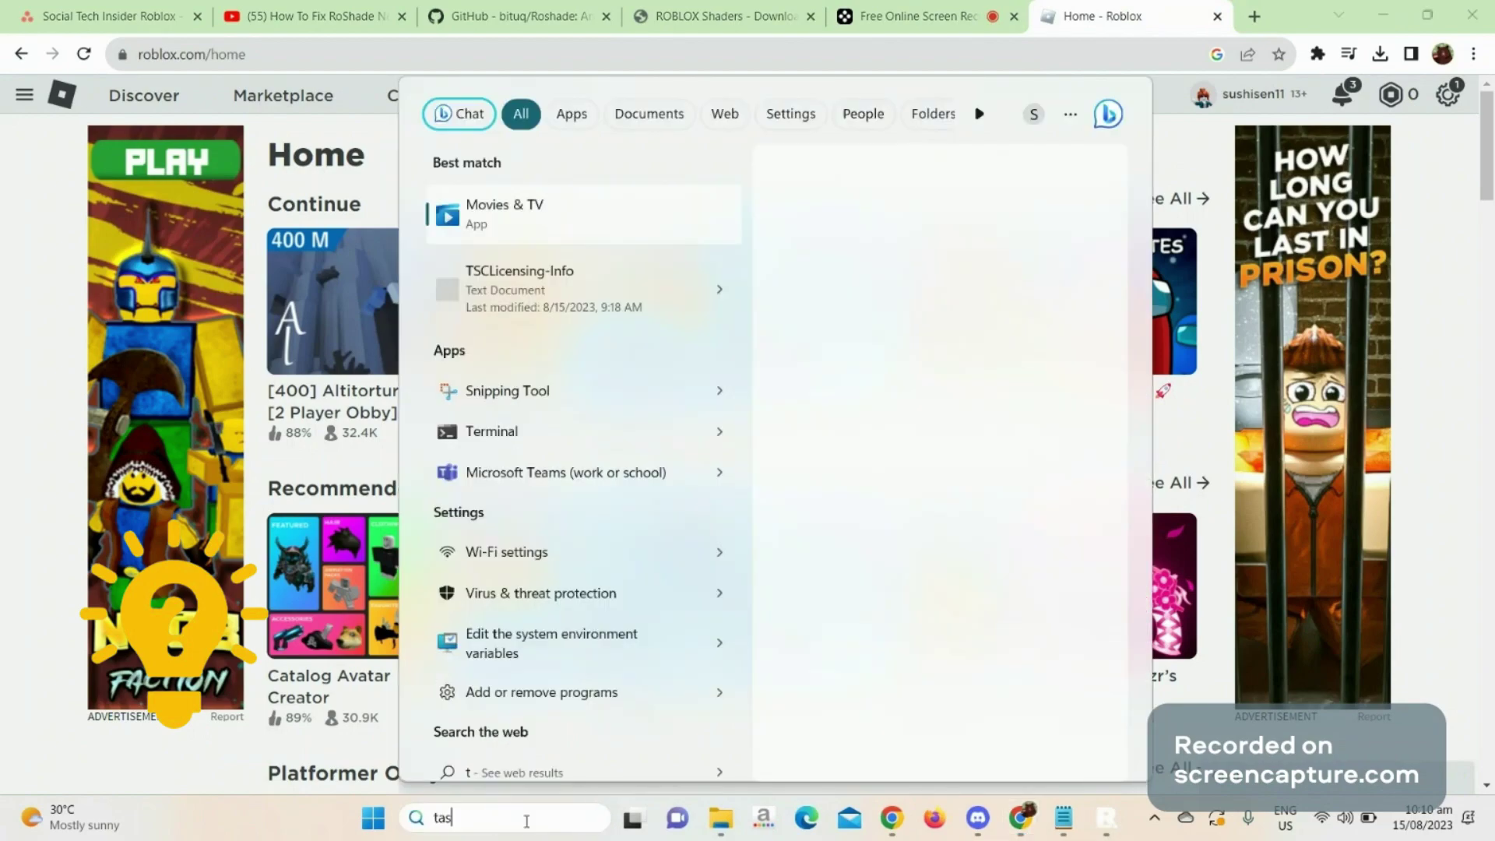
click(545, 226)
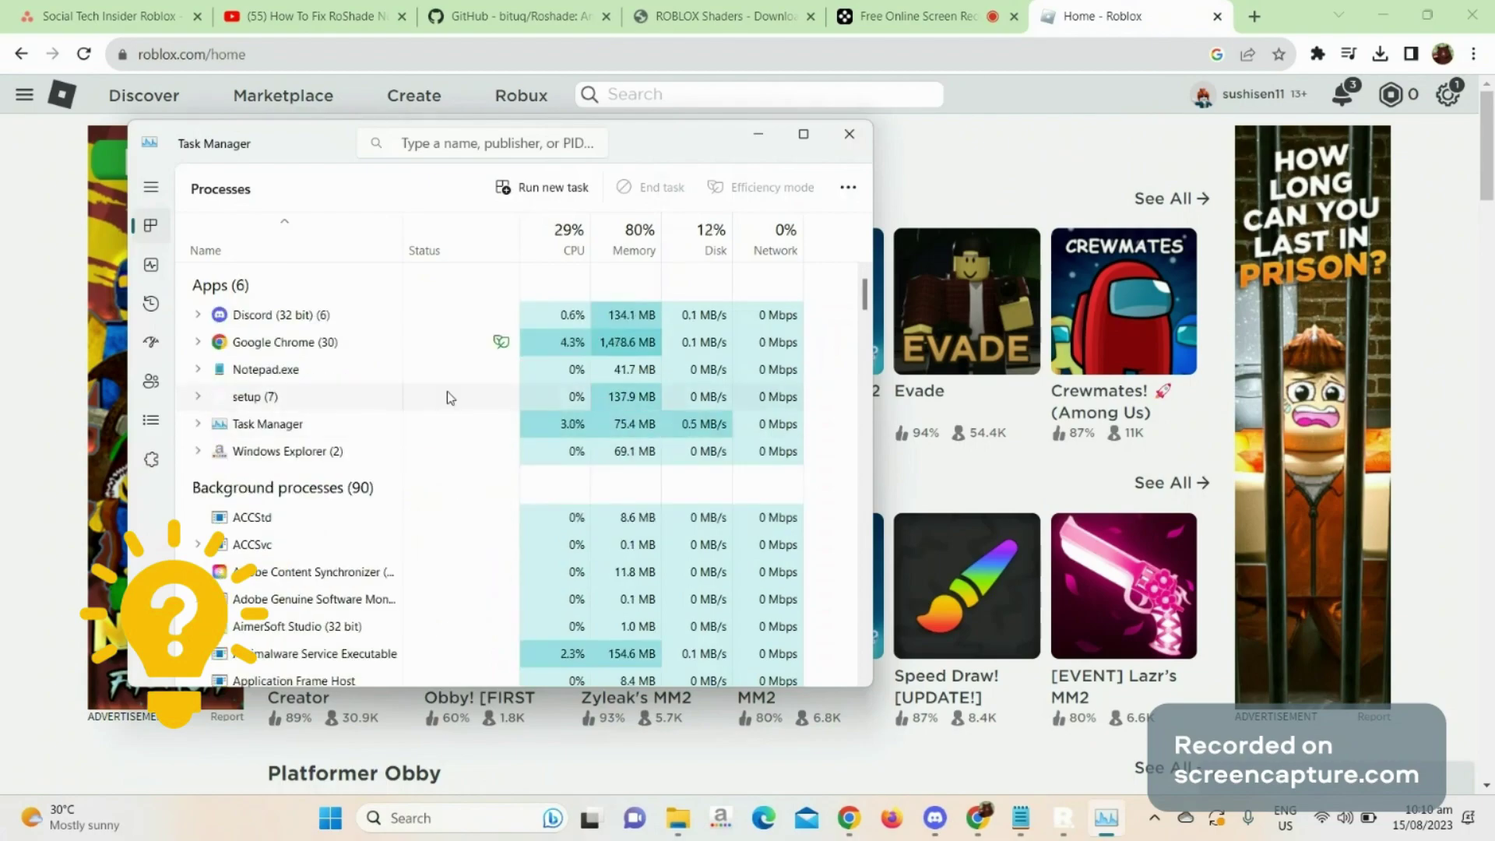
Step: Look through the running apps and background processes in Task Manager, and minimize it when done
scroll(448, 391, down, 3)
scroll(447, 390, down, 2)
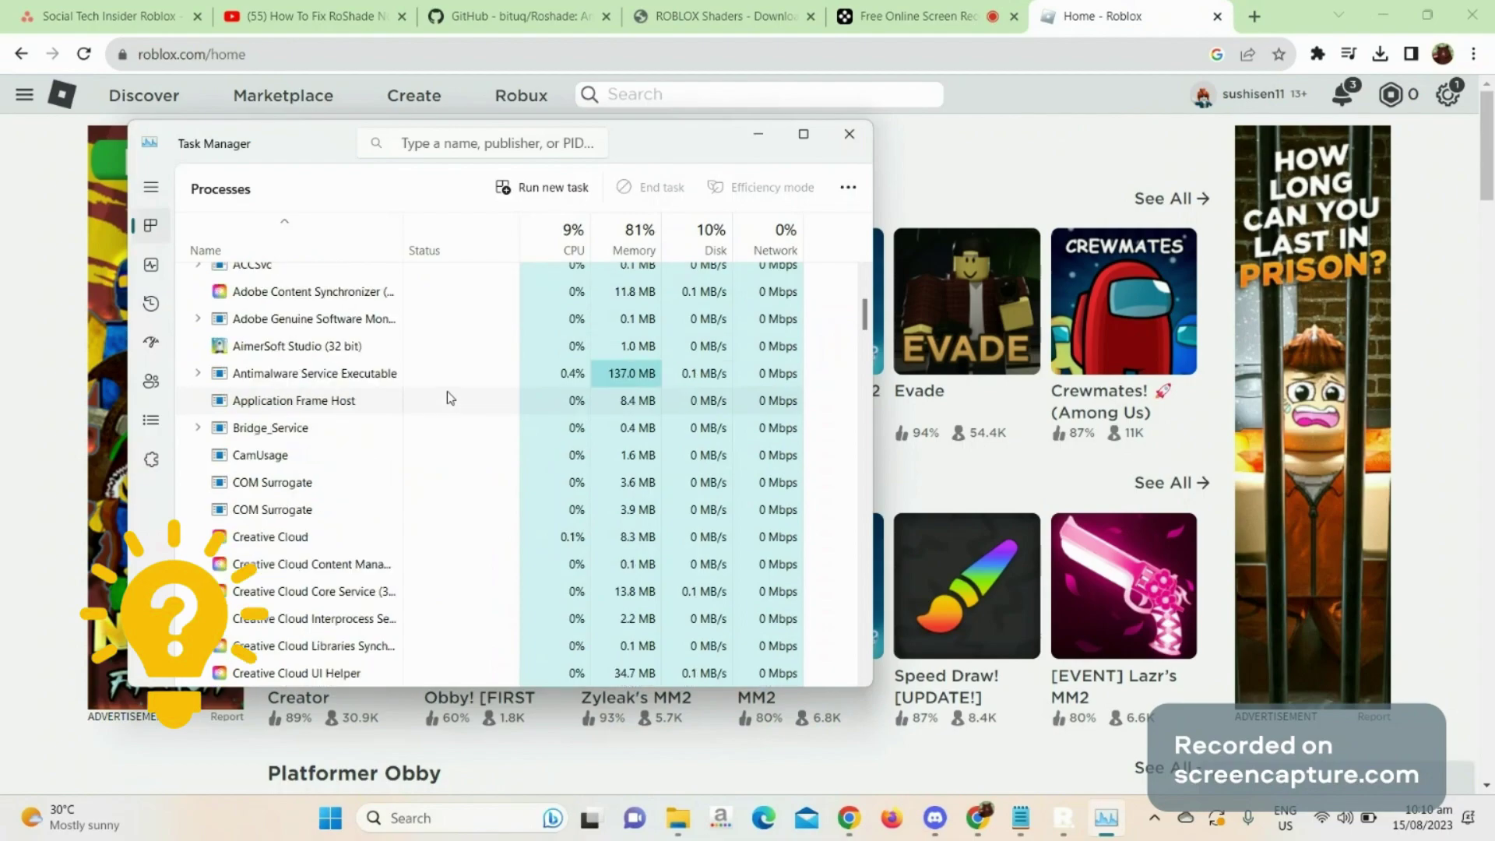
scroll(447, 390, down, 1)
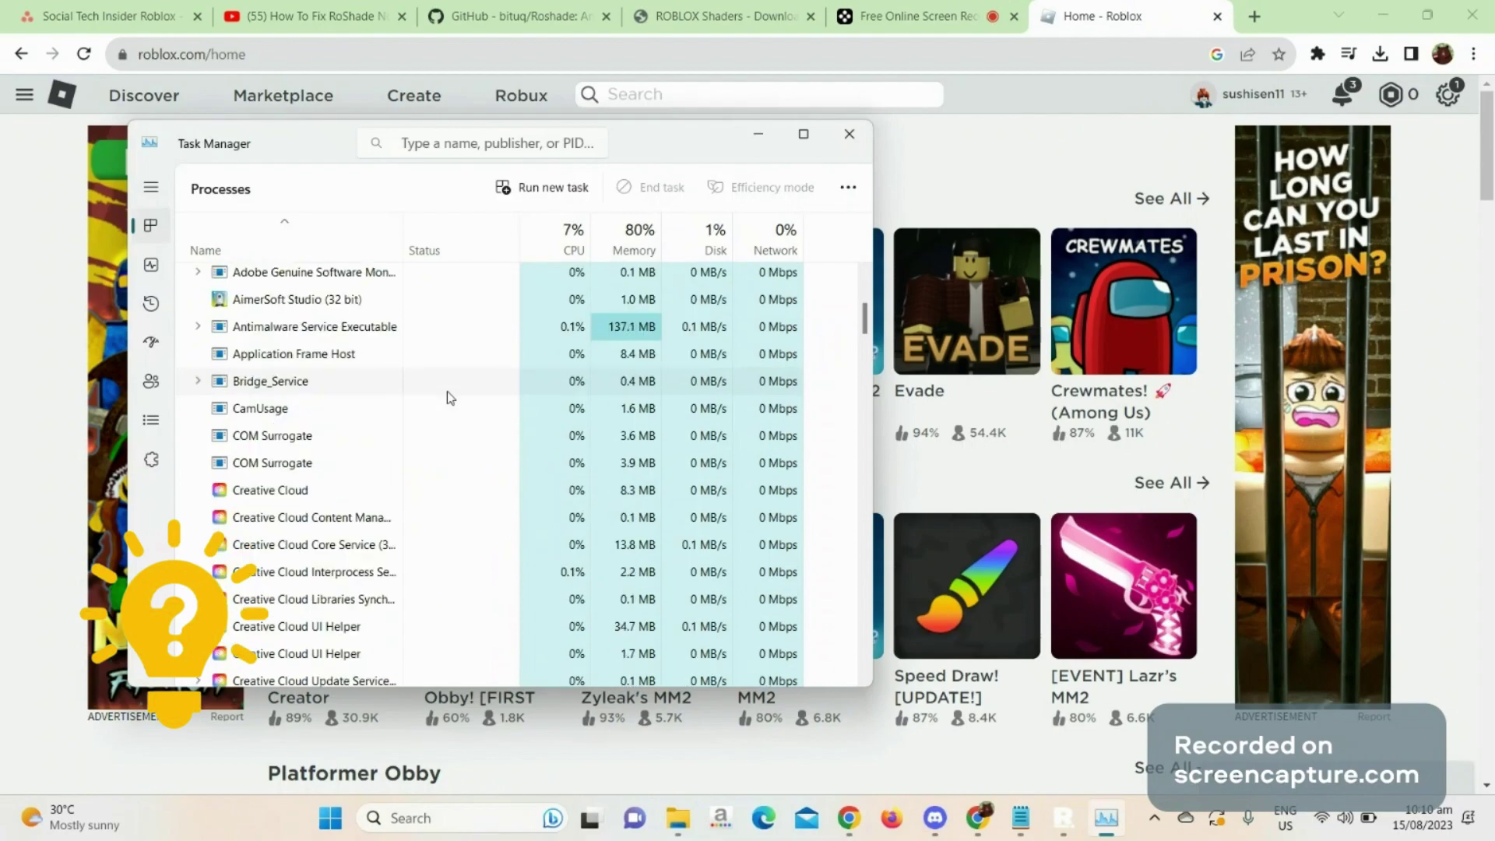
scroll(447, 391, down, 1)
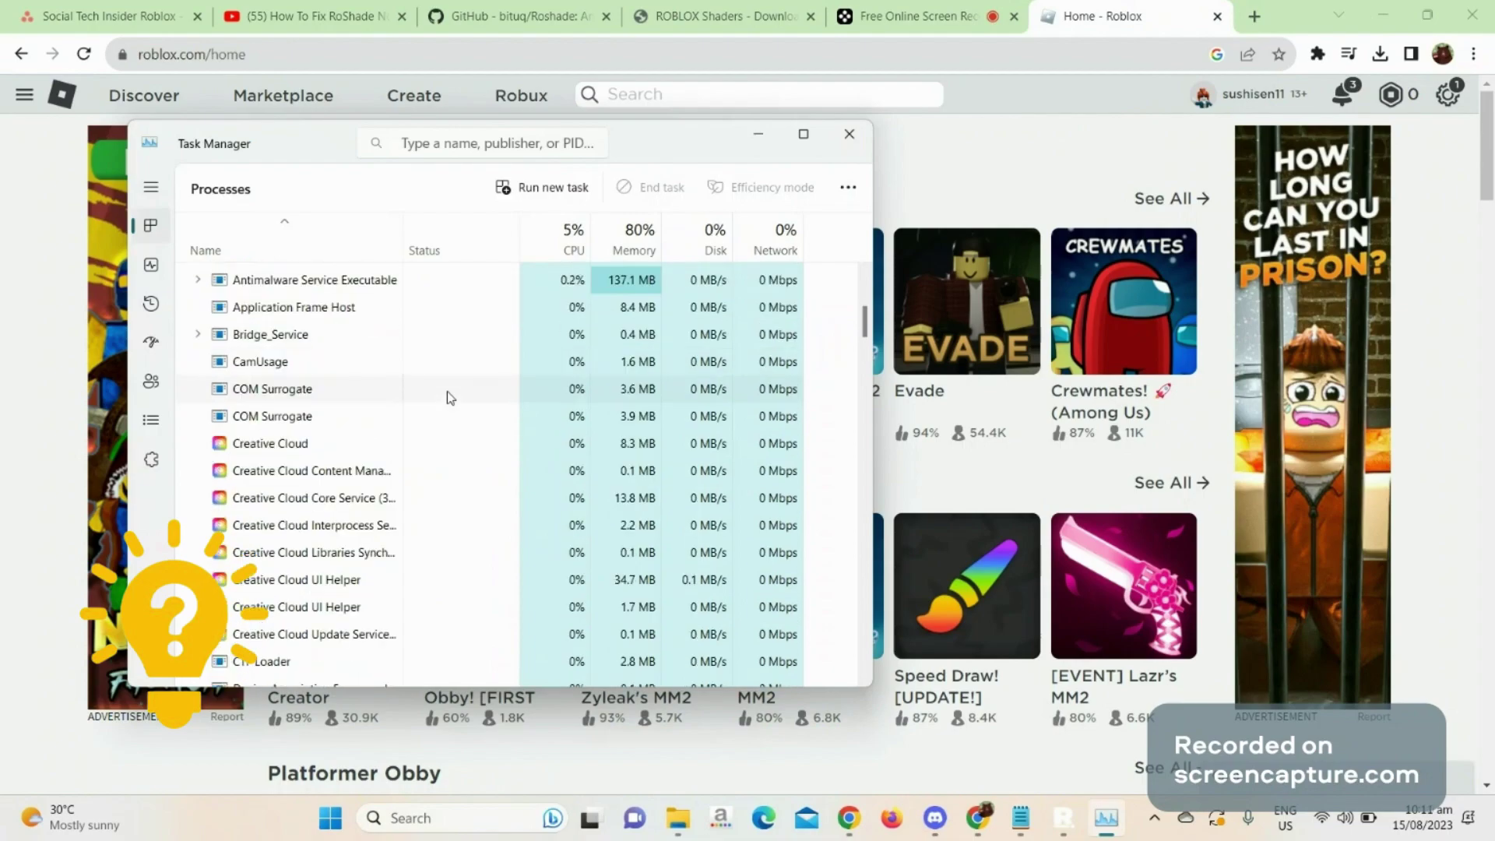
scroll(370, 466, down, 2)
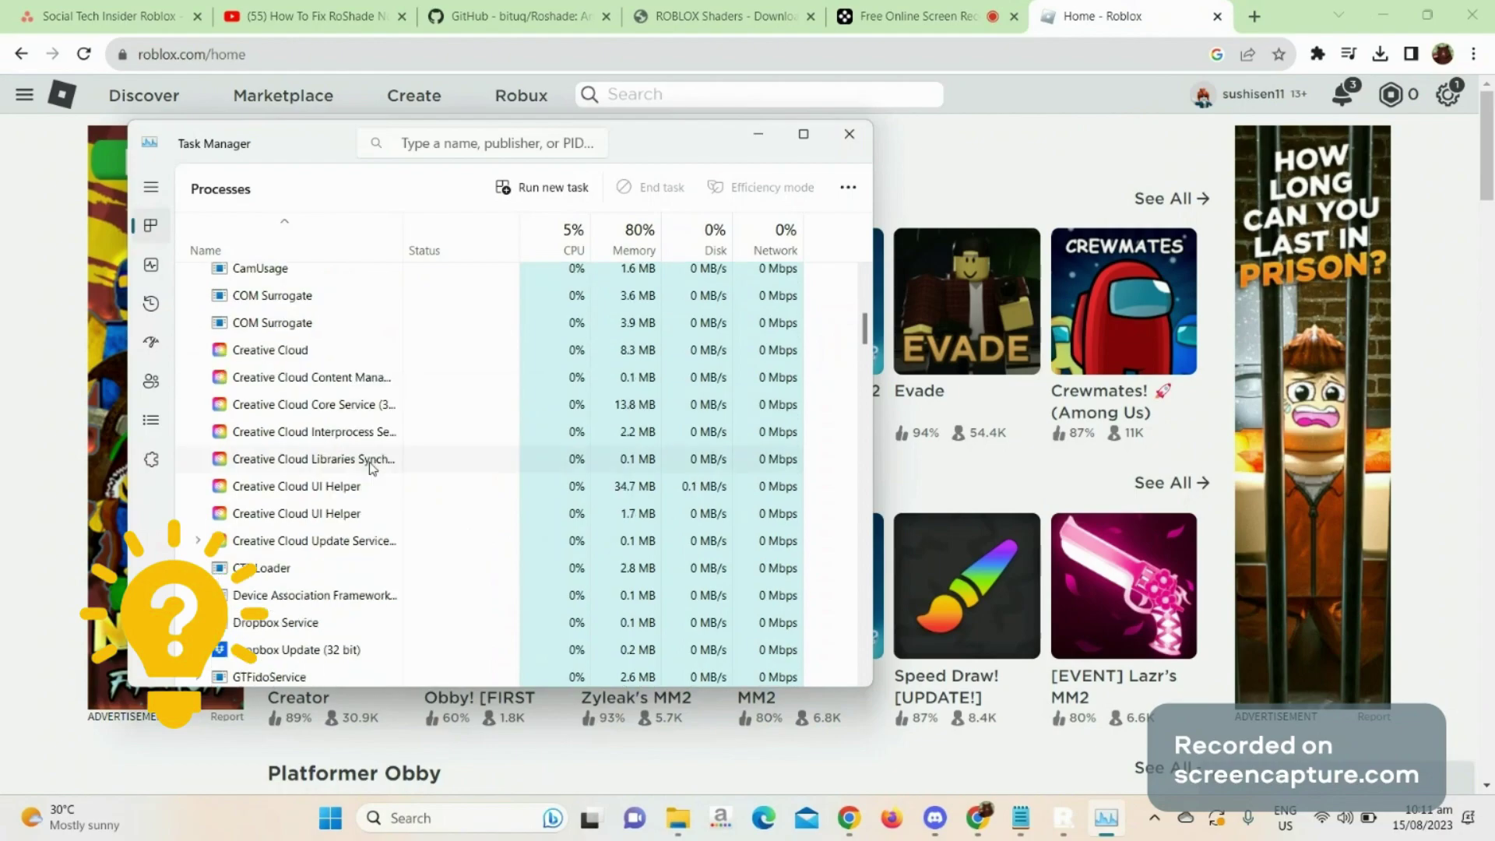
scroll(401, 467, down, 1)
scroll(400, 467, down, 2)
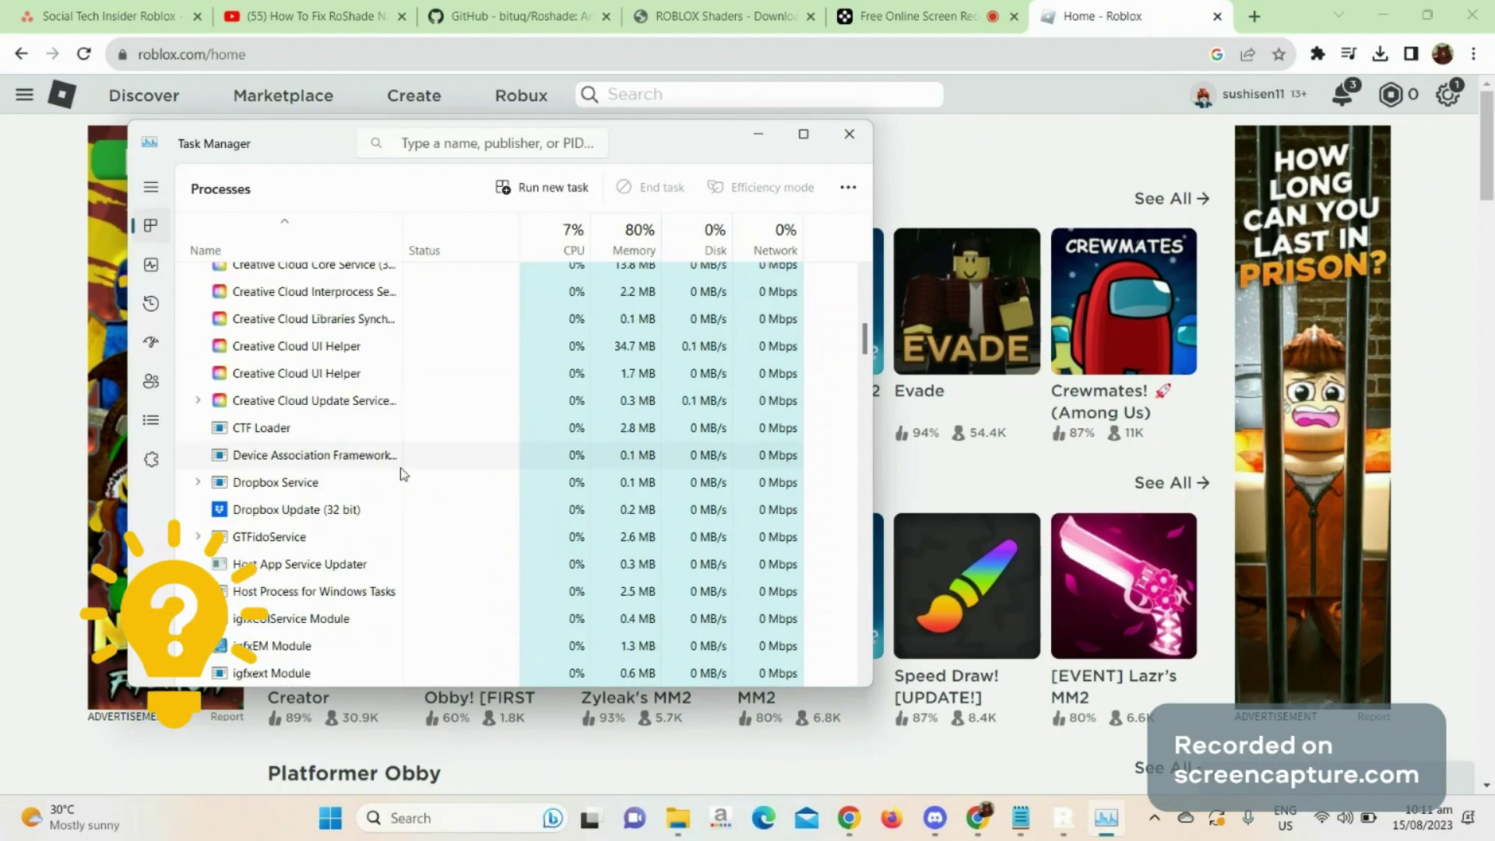
scroll(400, 471, down, 1)
scroll(401, 471, up, 3)
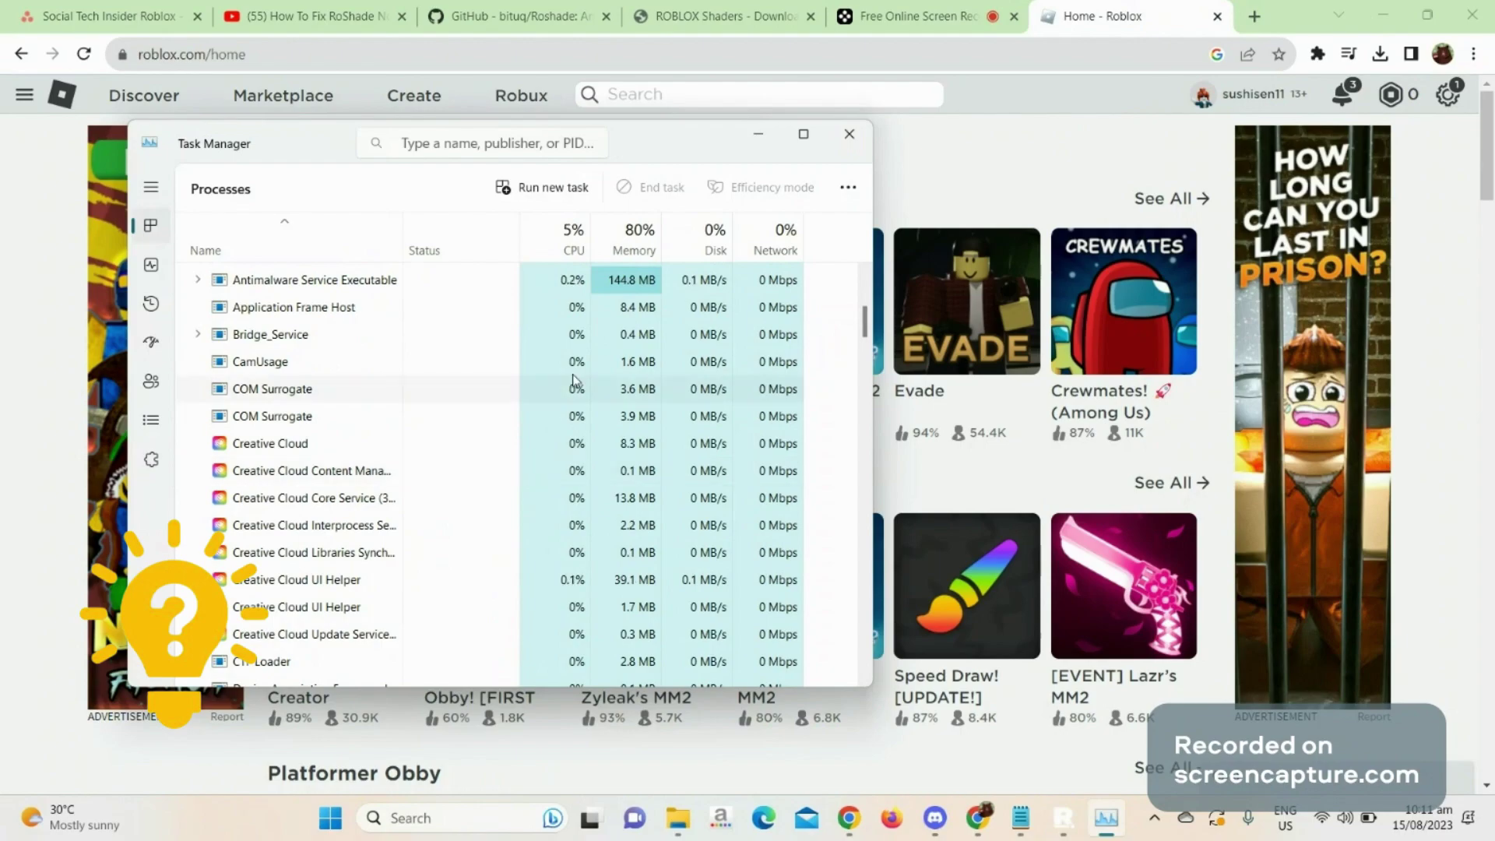
click(754, 140)
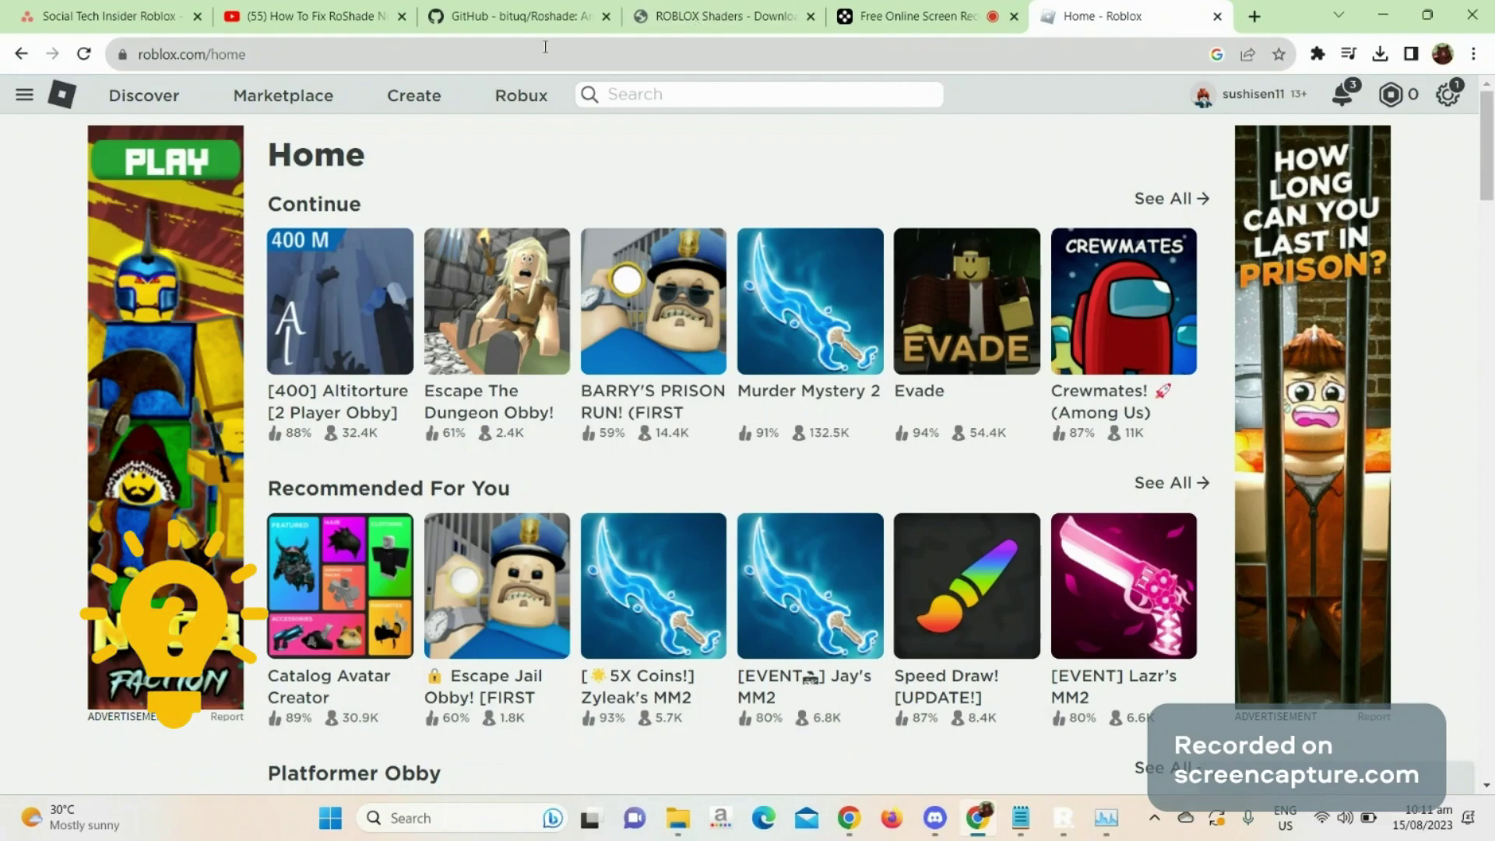
Step: Request the free Lite version from the Roshade website's download page, agreeing to the ad and terms
click(693, 17)
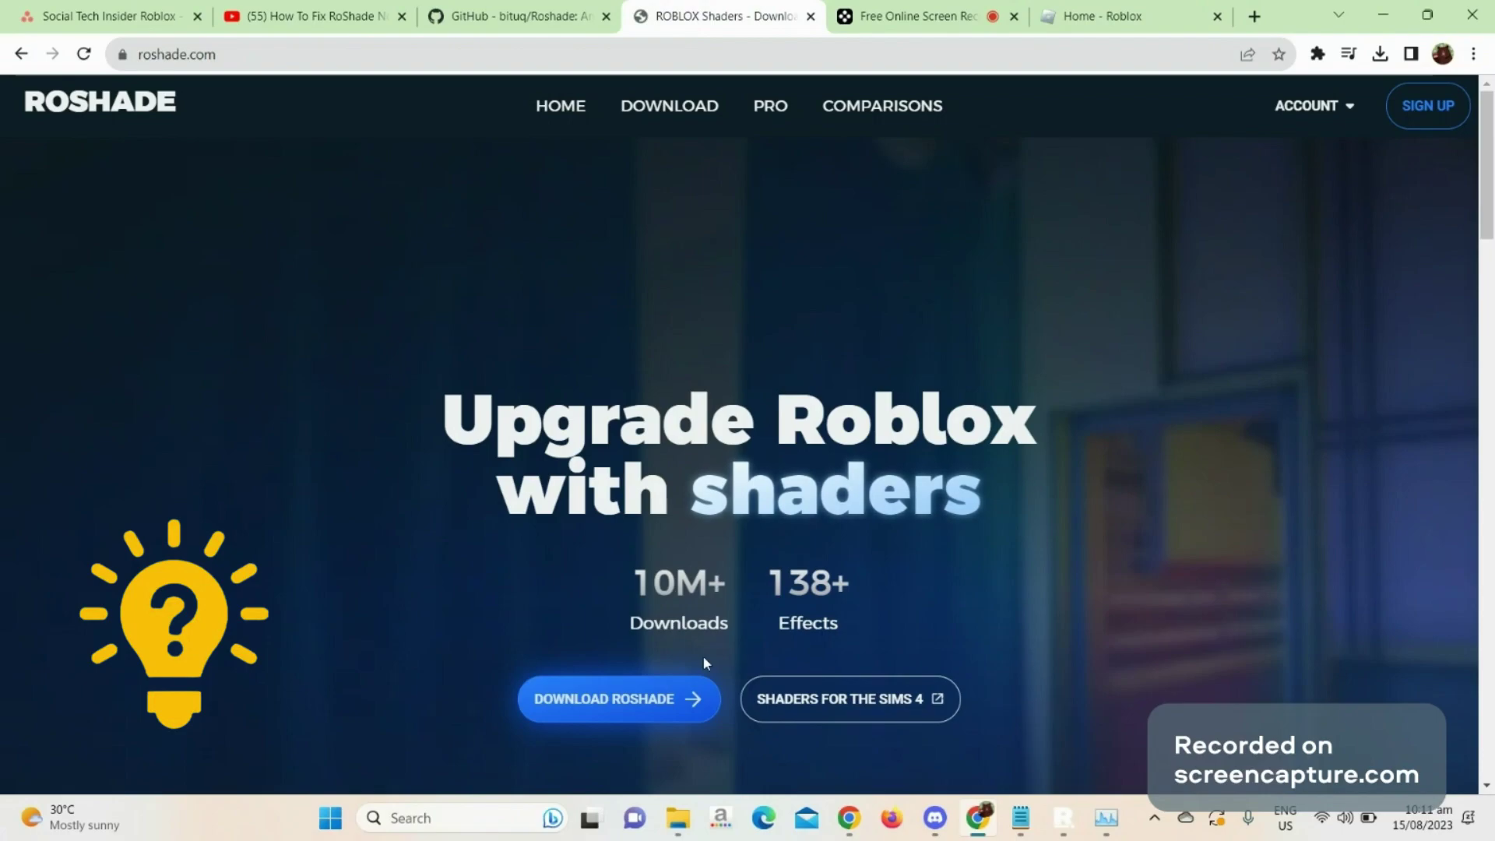
click(696, 701)
scroll(730, 298, down, 4)
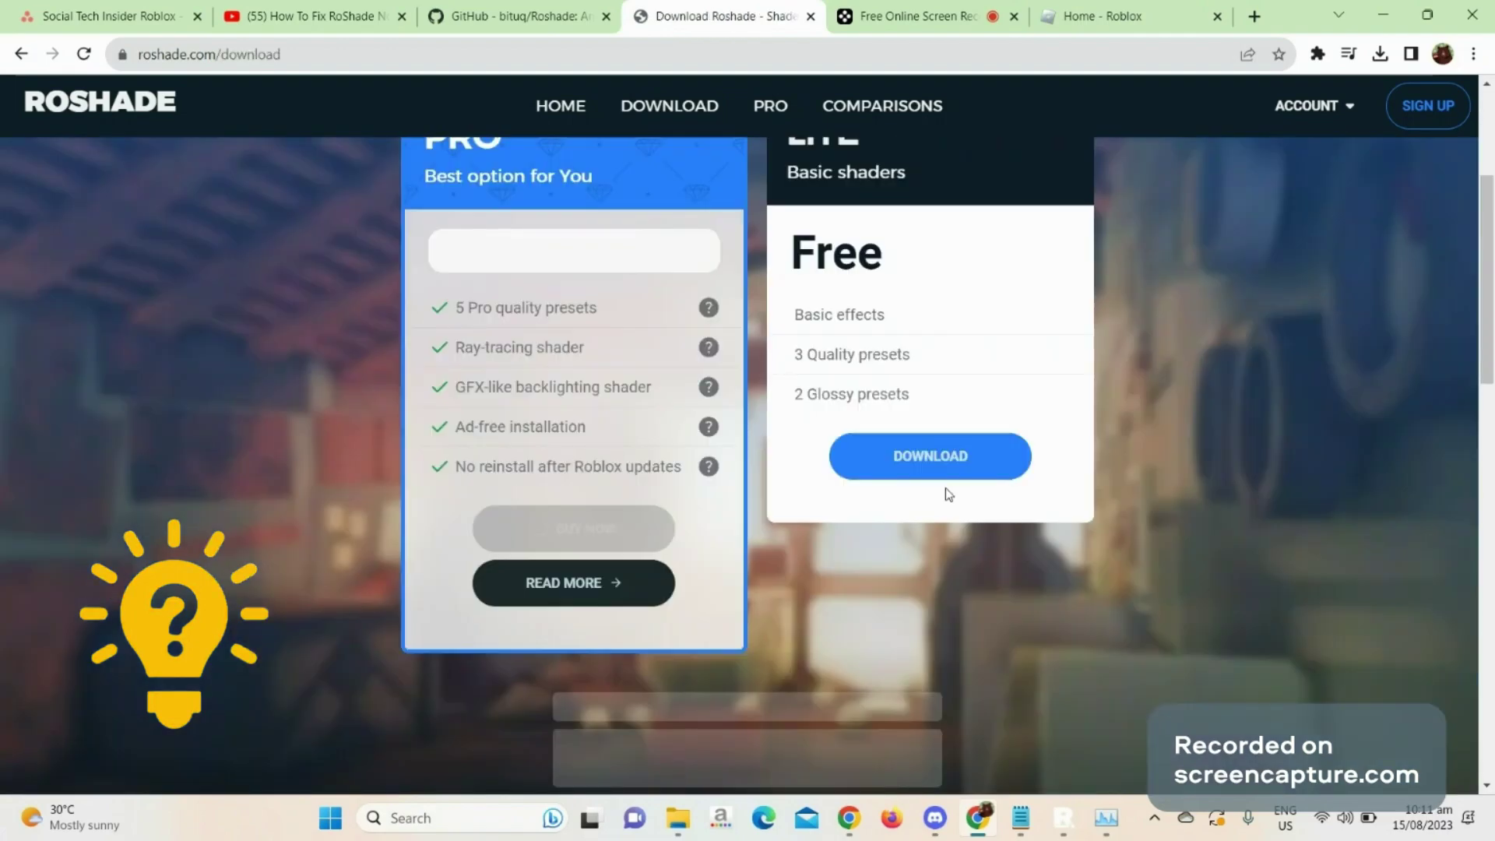
click(945, 471)
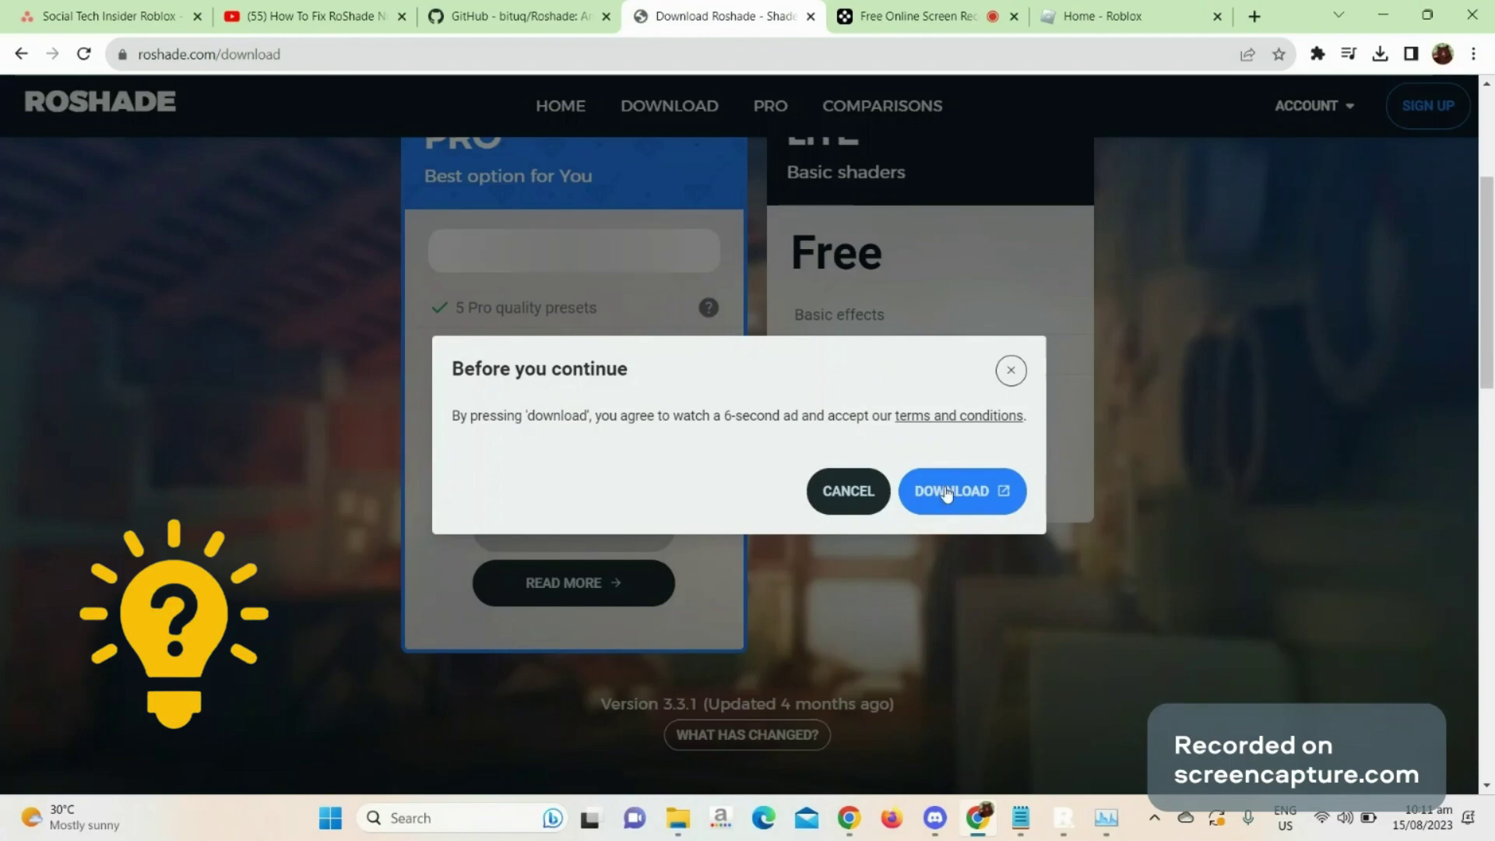
click(949, 501)
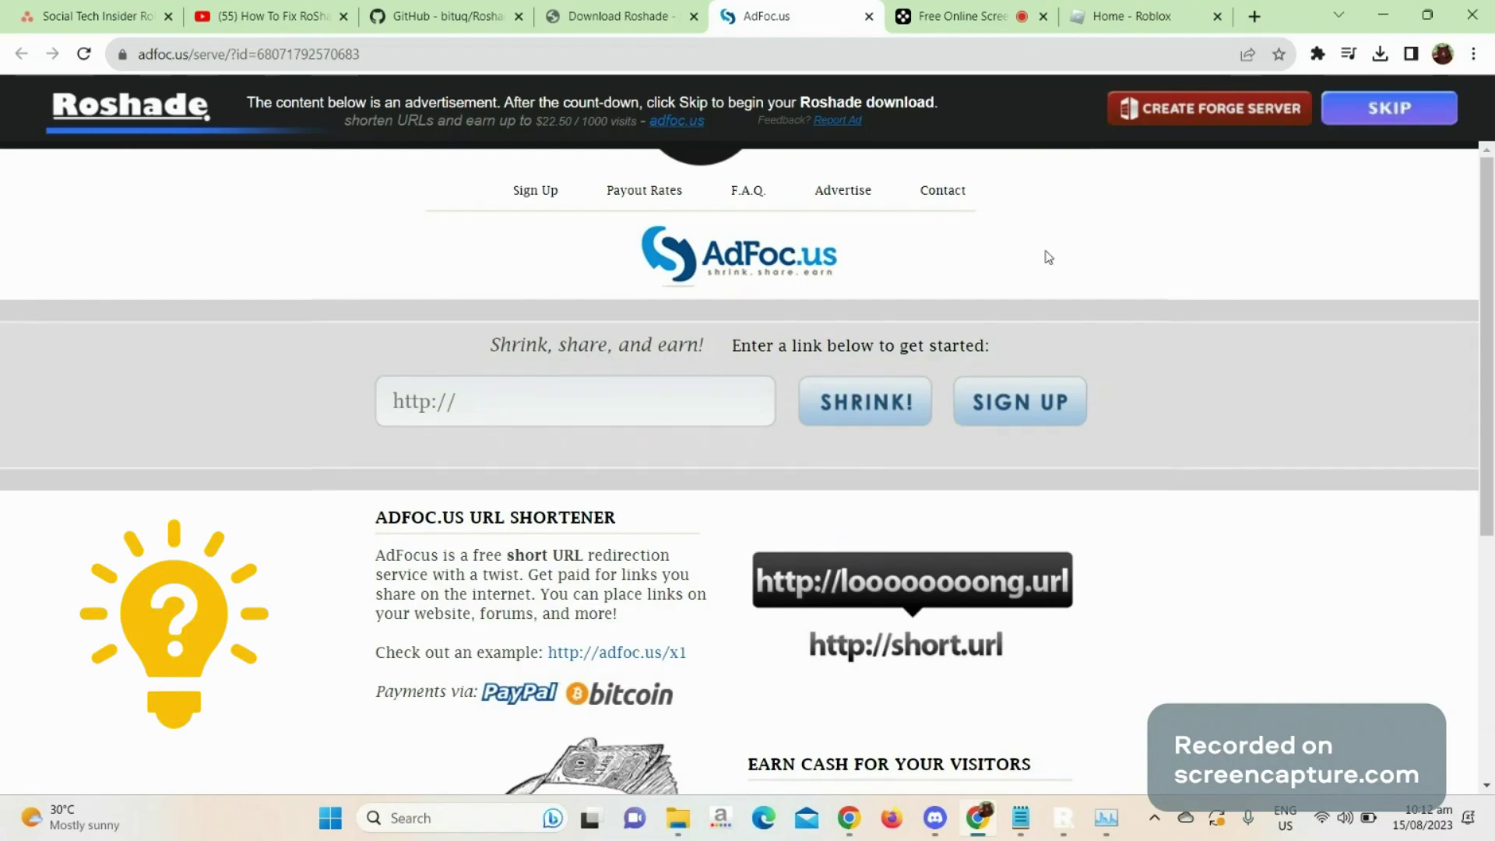
Step: Switch to the Roshade GitHub page and run the Roshade installation with all the Glossy and Roshade presets kept selected
click(458, 30)
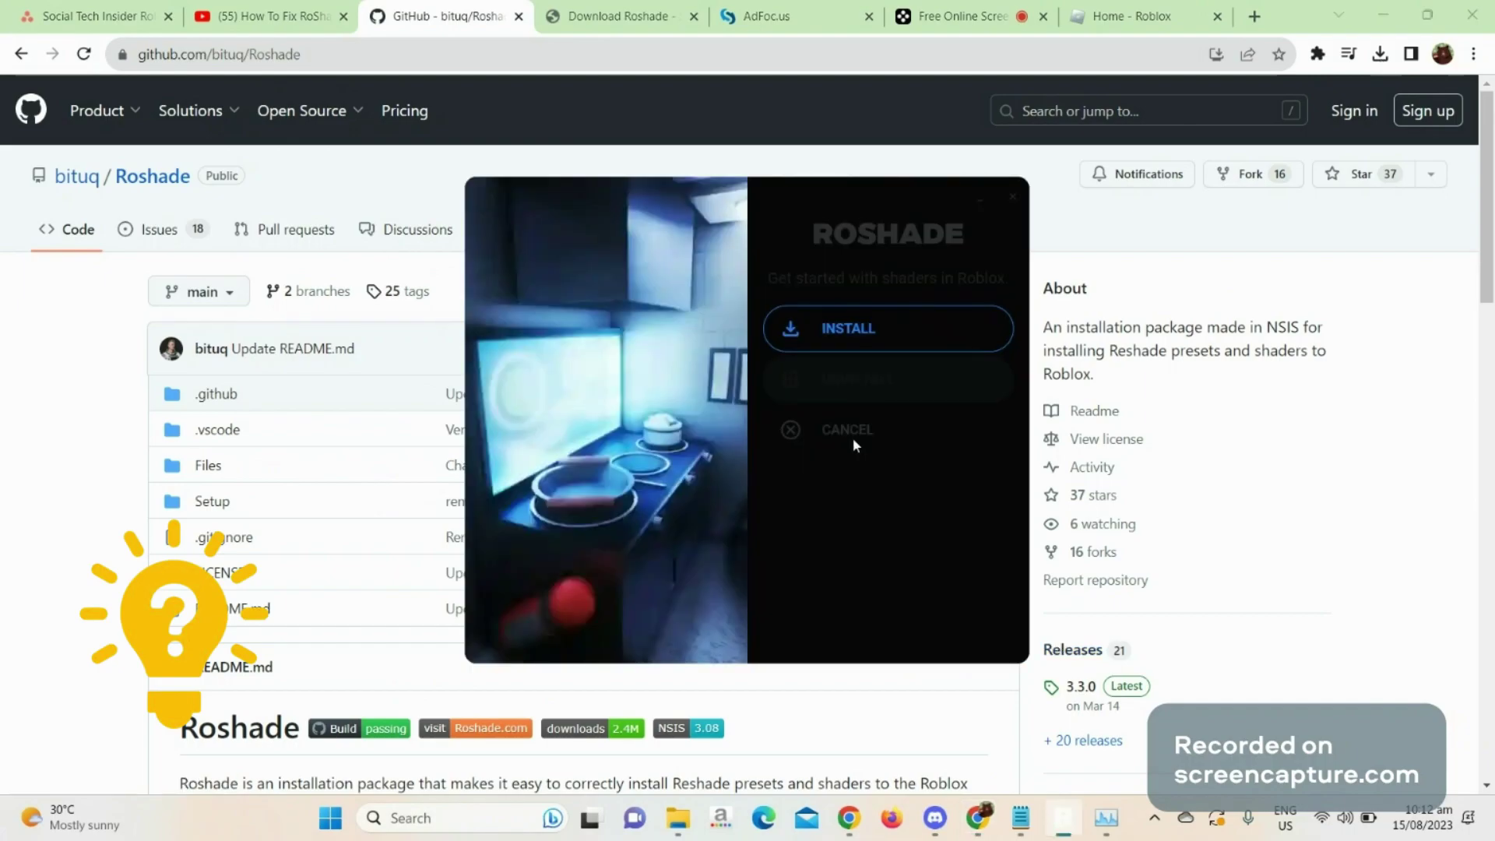
click(842, 343)
click(978, 634)
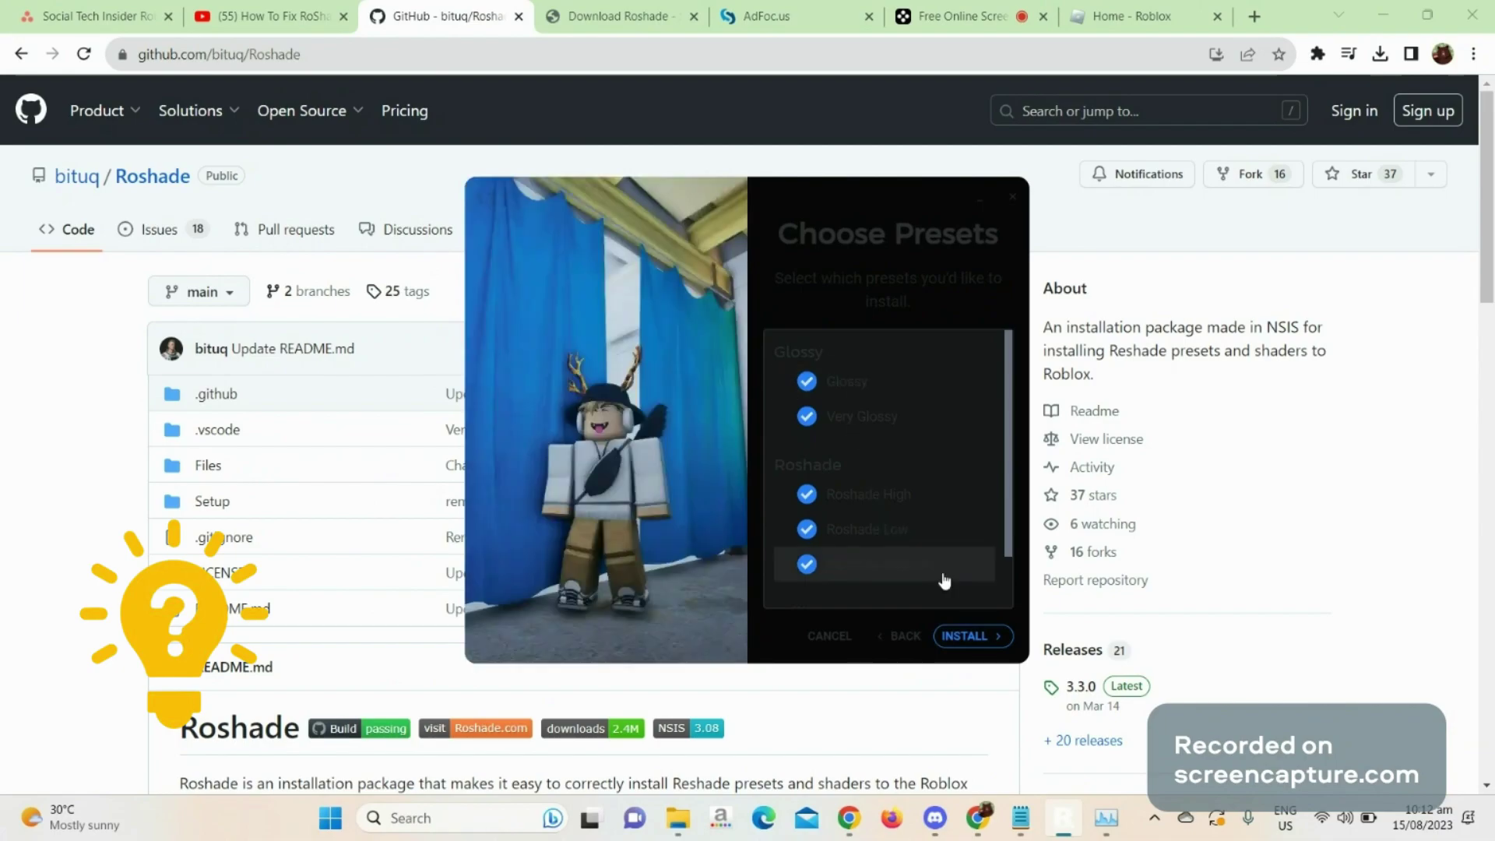
click(963, 634)
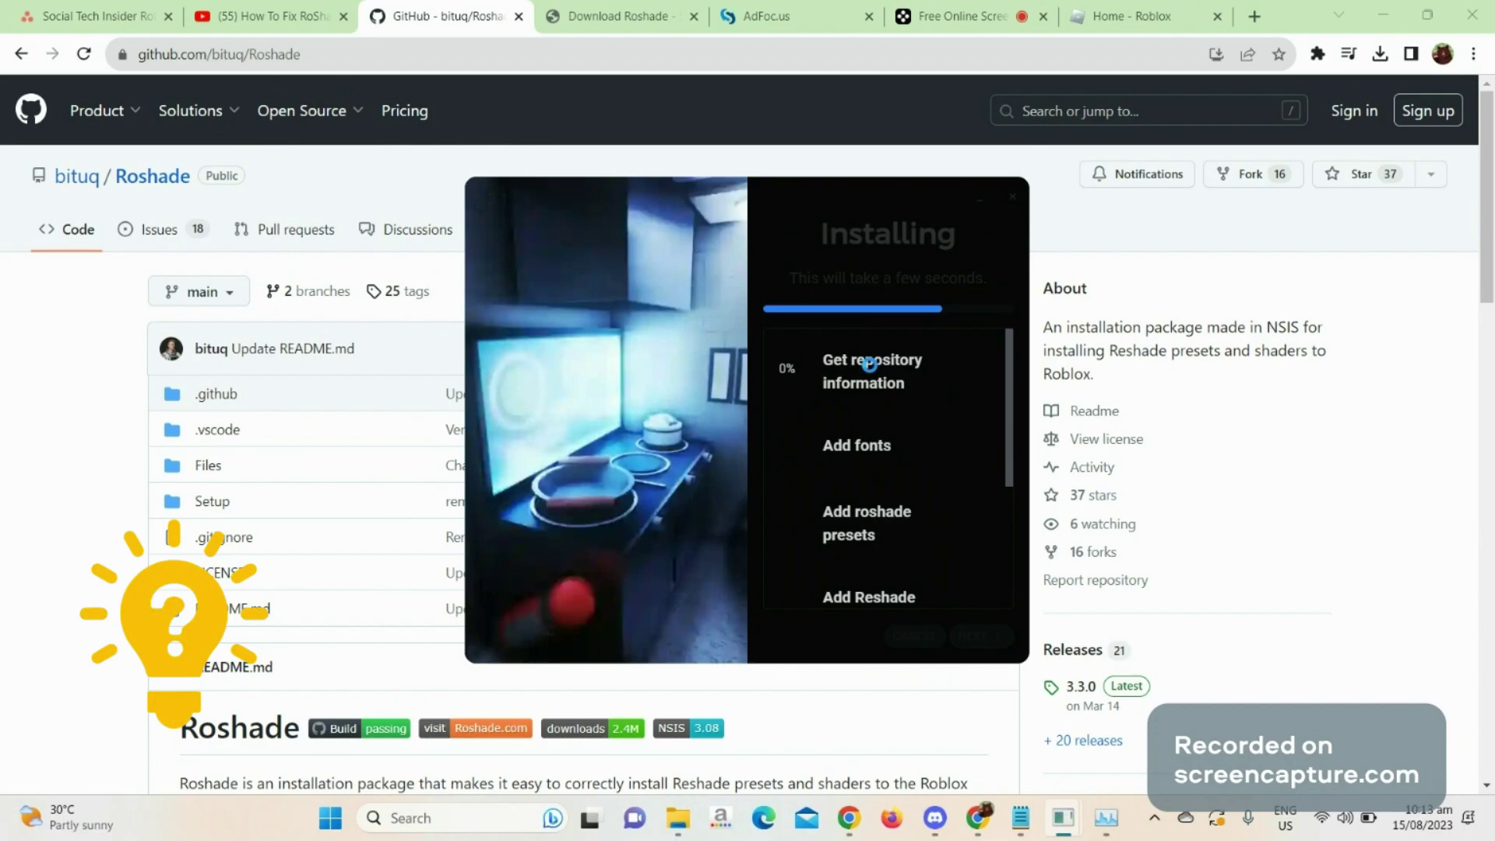
Step: Clear the browser and notes windows out of the way, and finish the Roshade installer with Close & Follow
click(1382, 16)
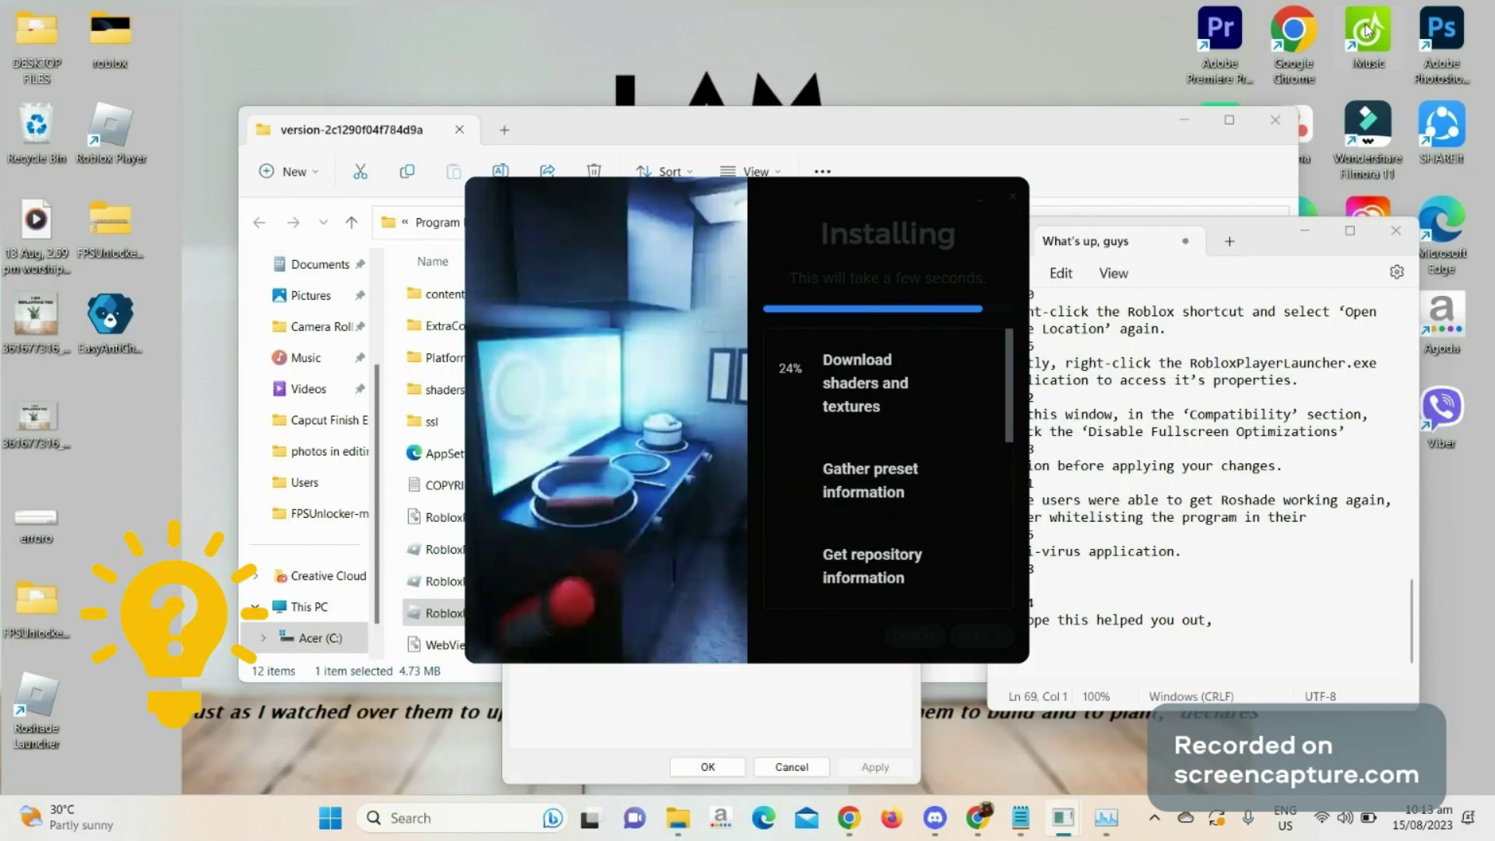
click(1393, 232)
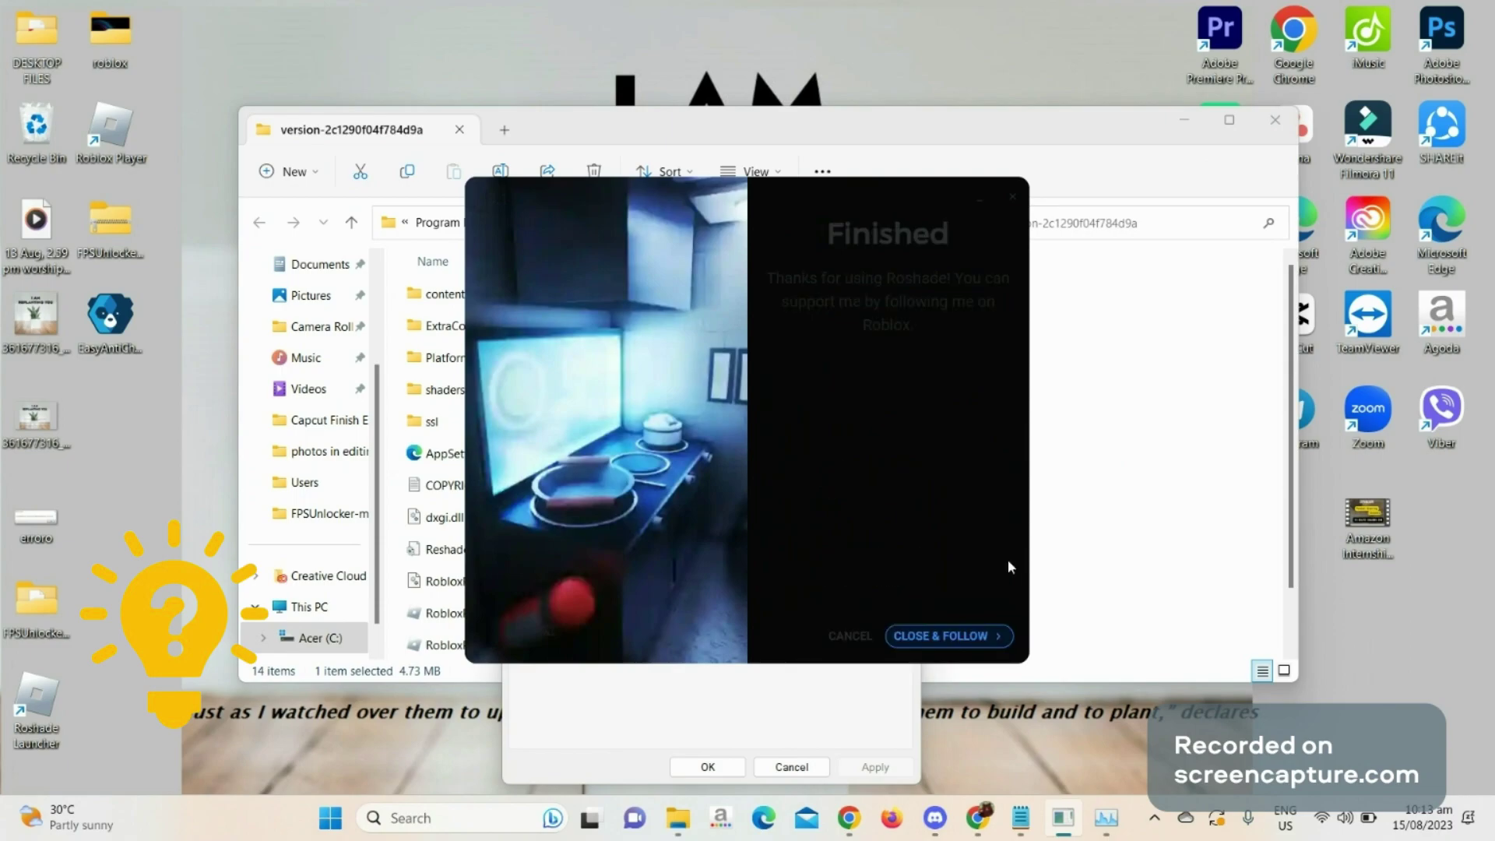
click(948, 635)
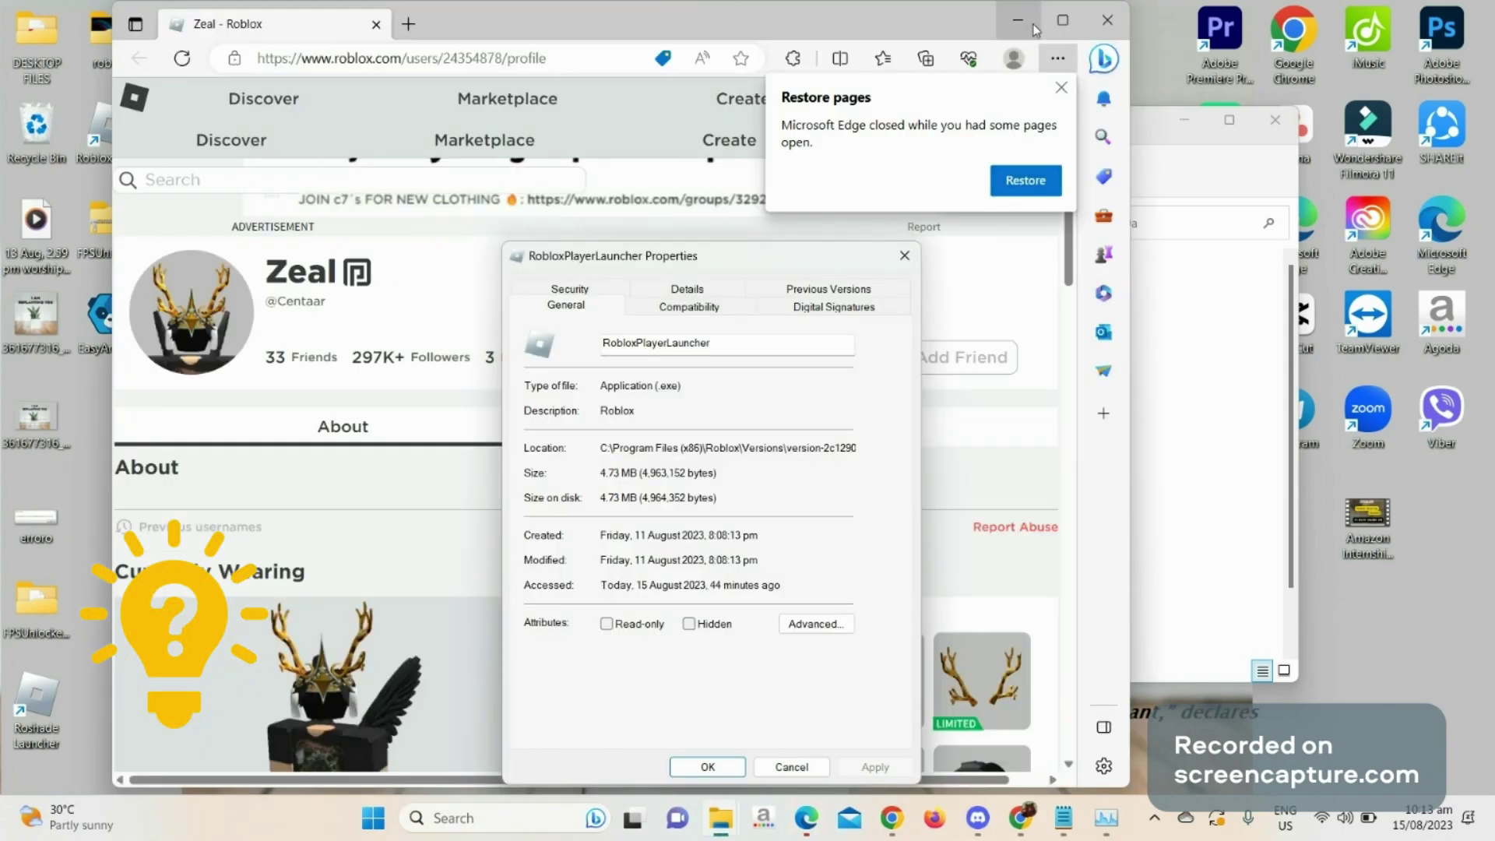
Step: Clear the remaining windows off the desktop and move the Roshade Launcher shortcut to just below the EasyAntiCheat icon
click(1035, 30)
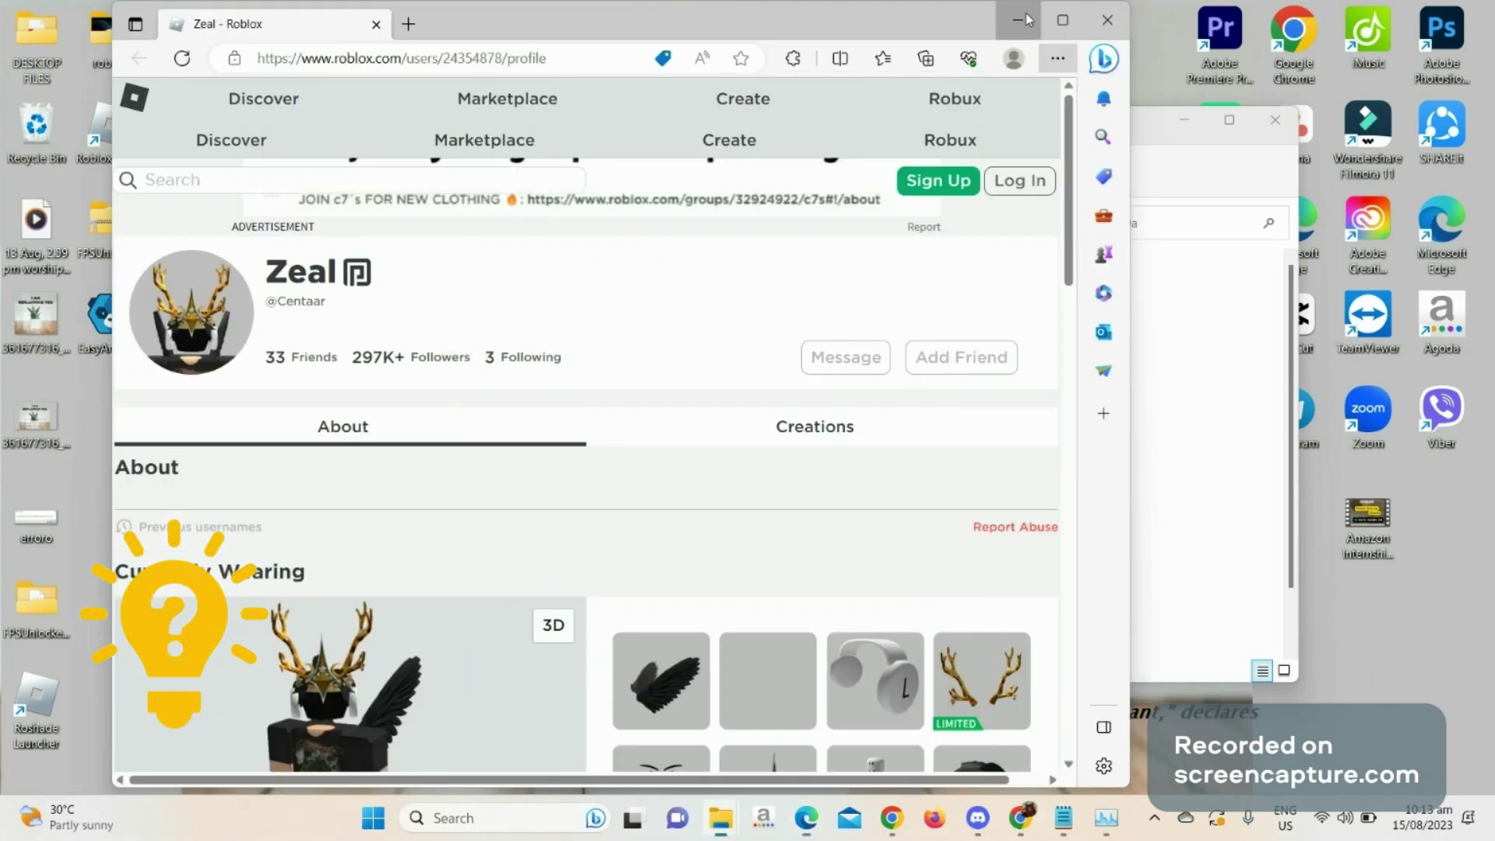
click(1035, 31)
click(915, 257)
key(super+d)
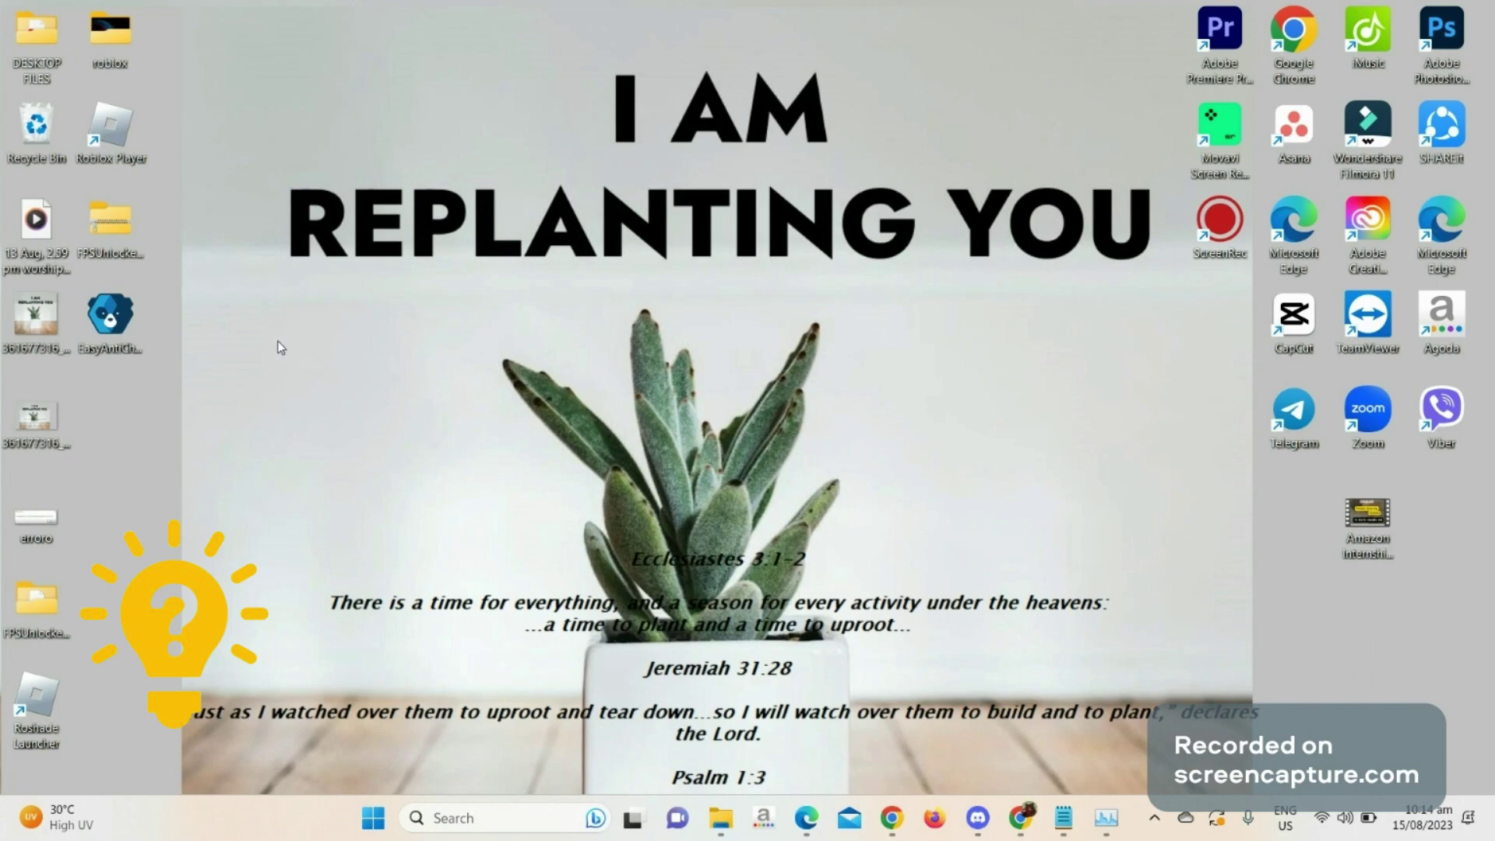
drag(36, 700, 120, 436)
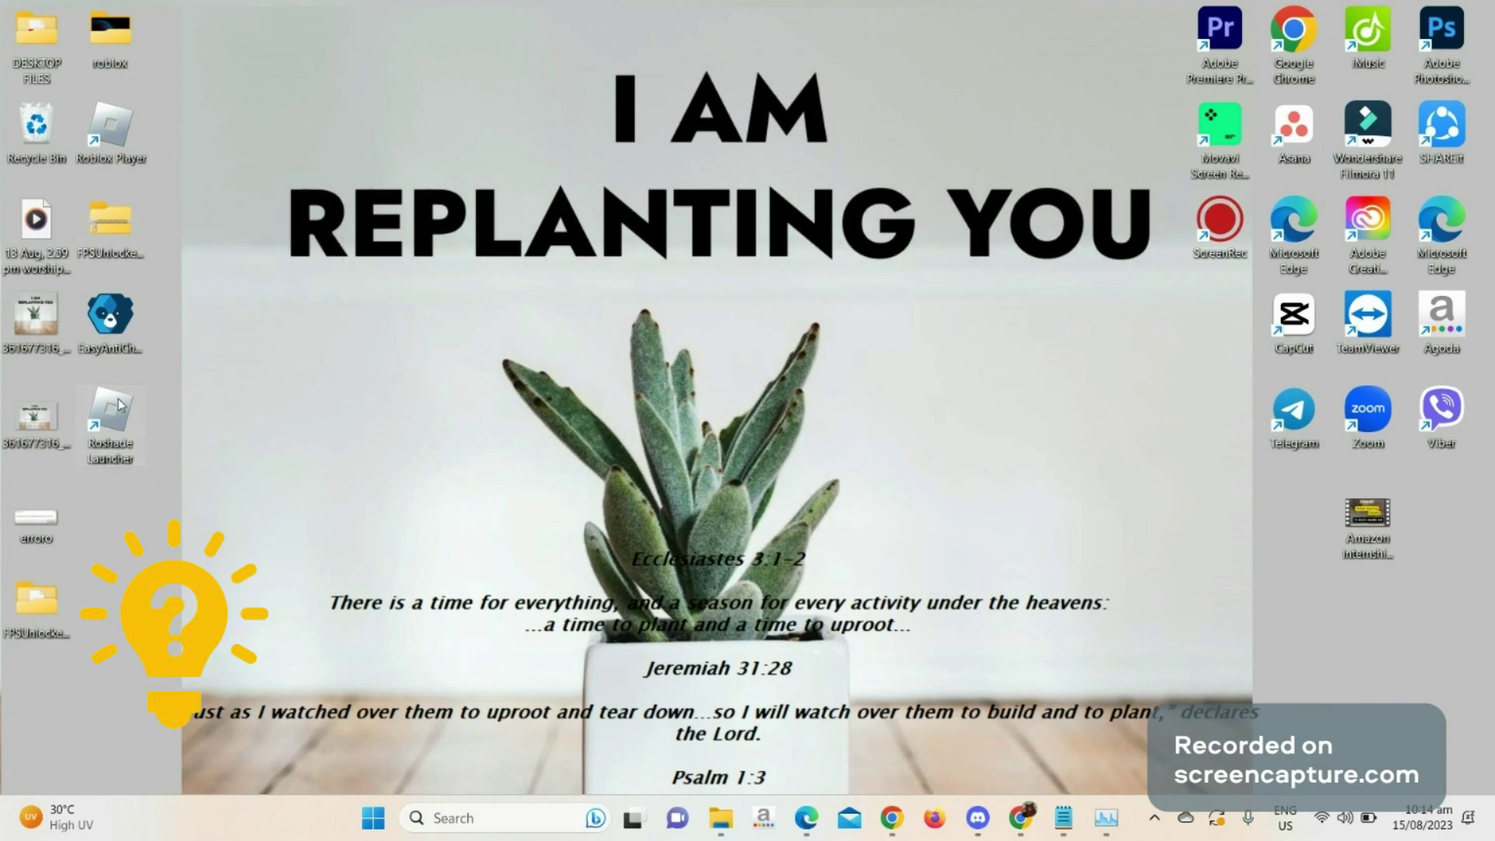
Step: Open the file location of the Roblox Player desktop shortcut
right_click(128, 138)
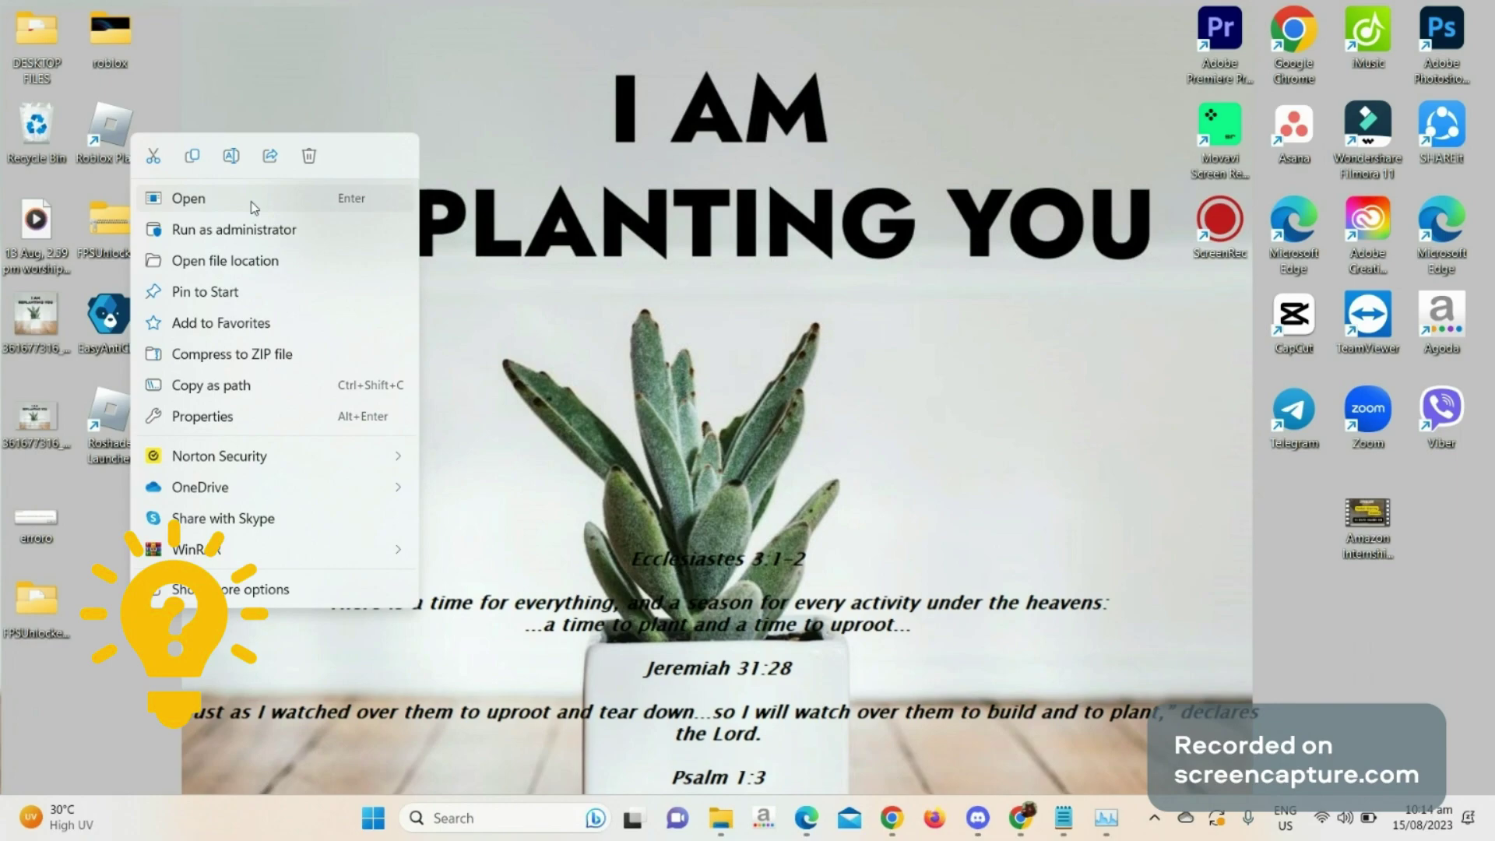
right_click(134, 138)
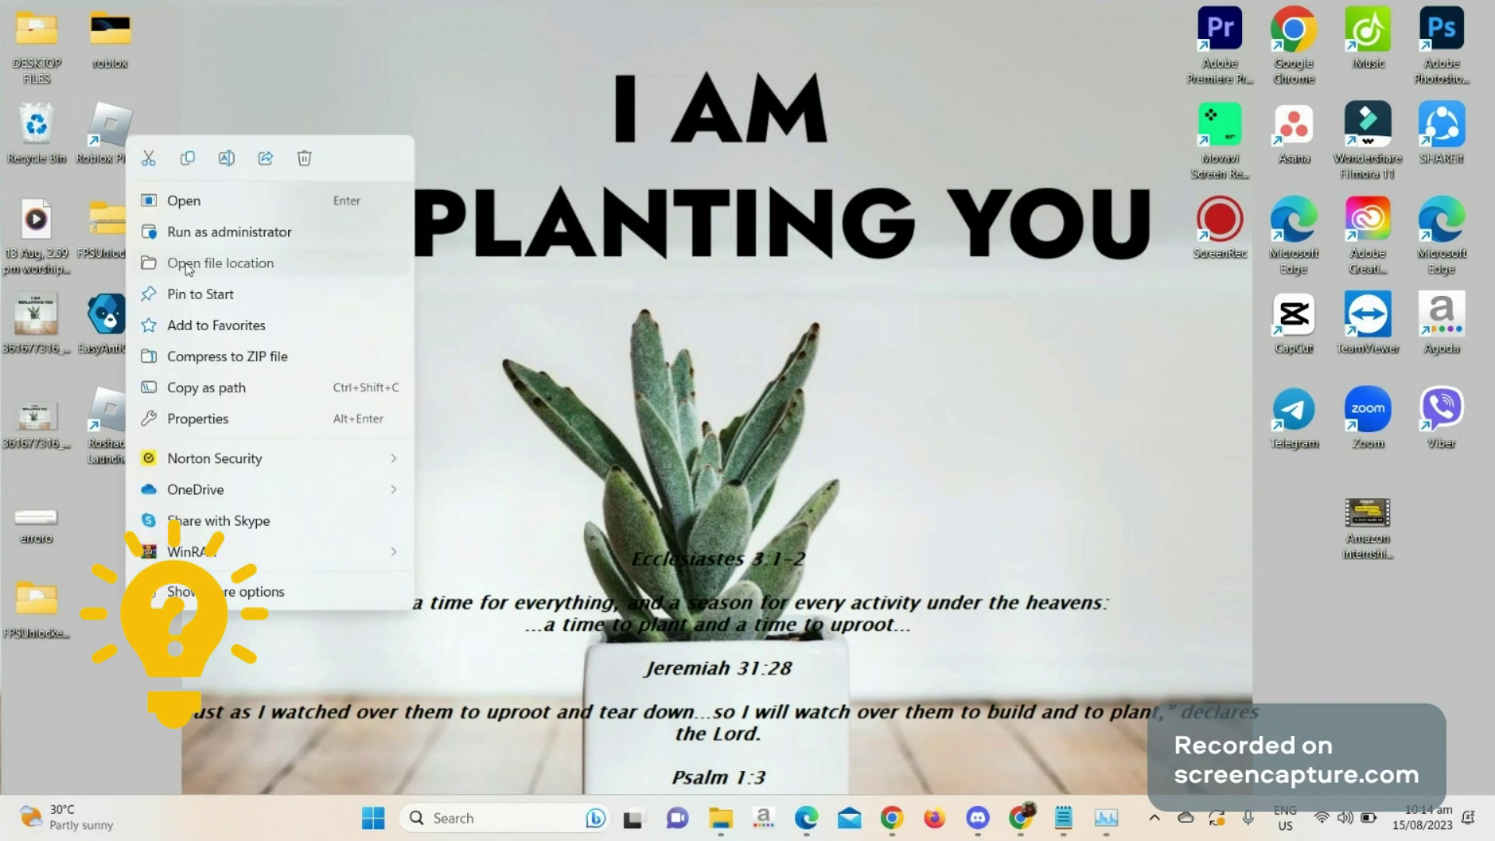
click(226, 260)
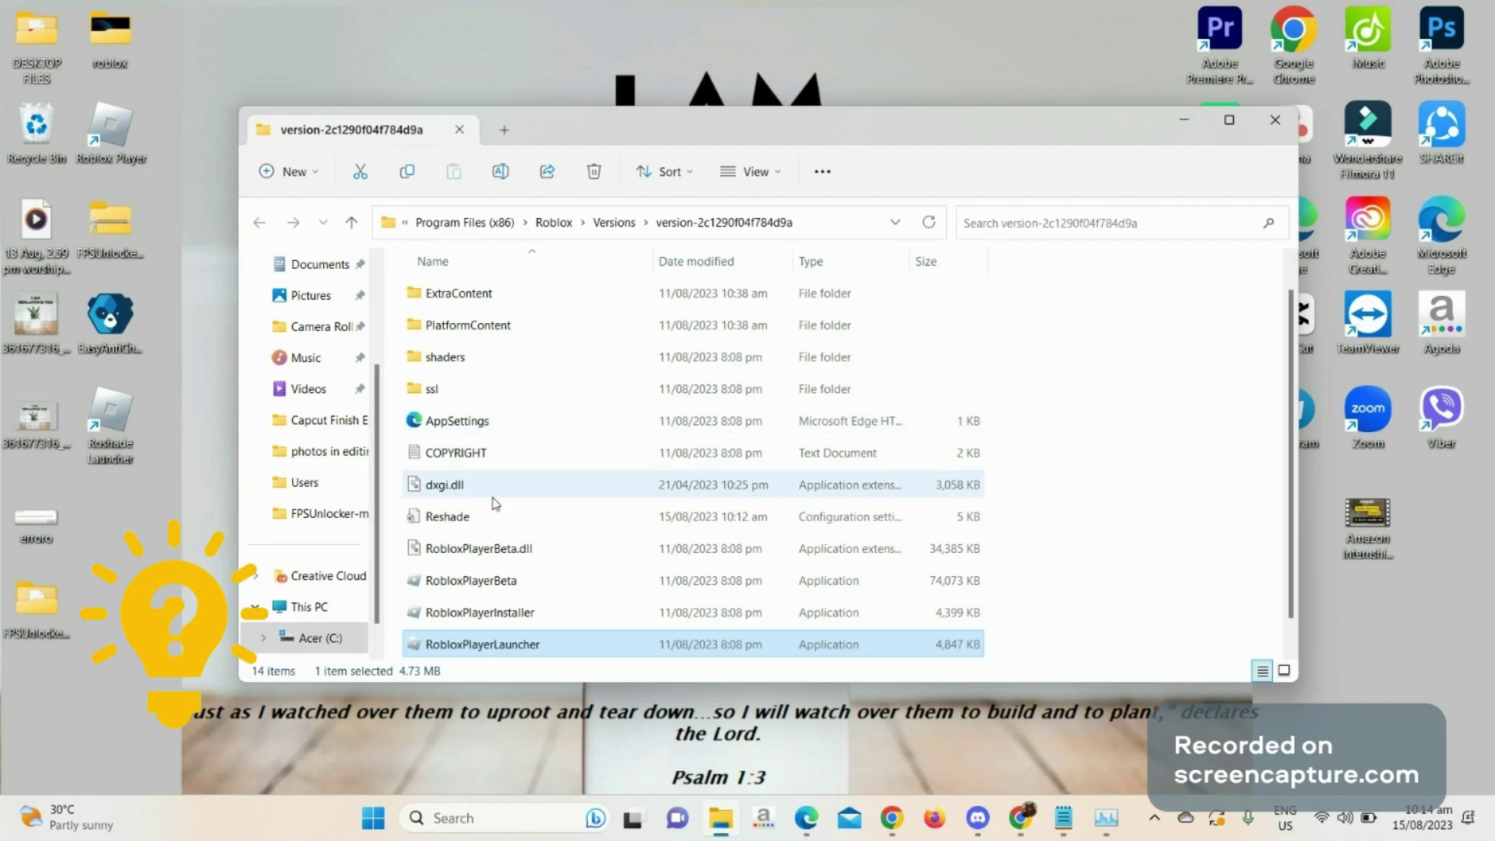
Step: Turn on Disable fullscreen optimizations in the compatibility properties of RobloxPlayerLauncher and apply the change
scroll(561, 552, down, 1)
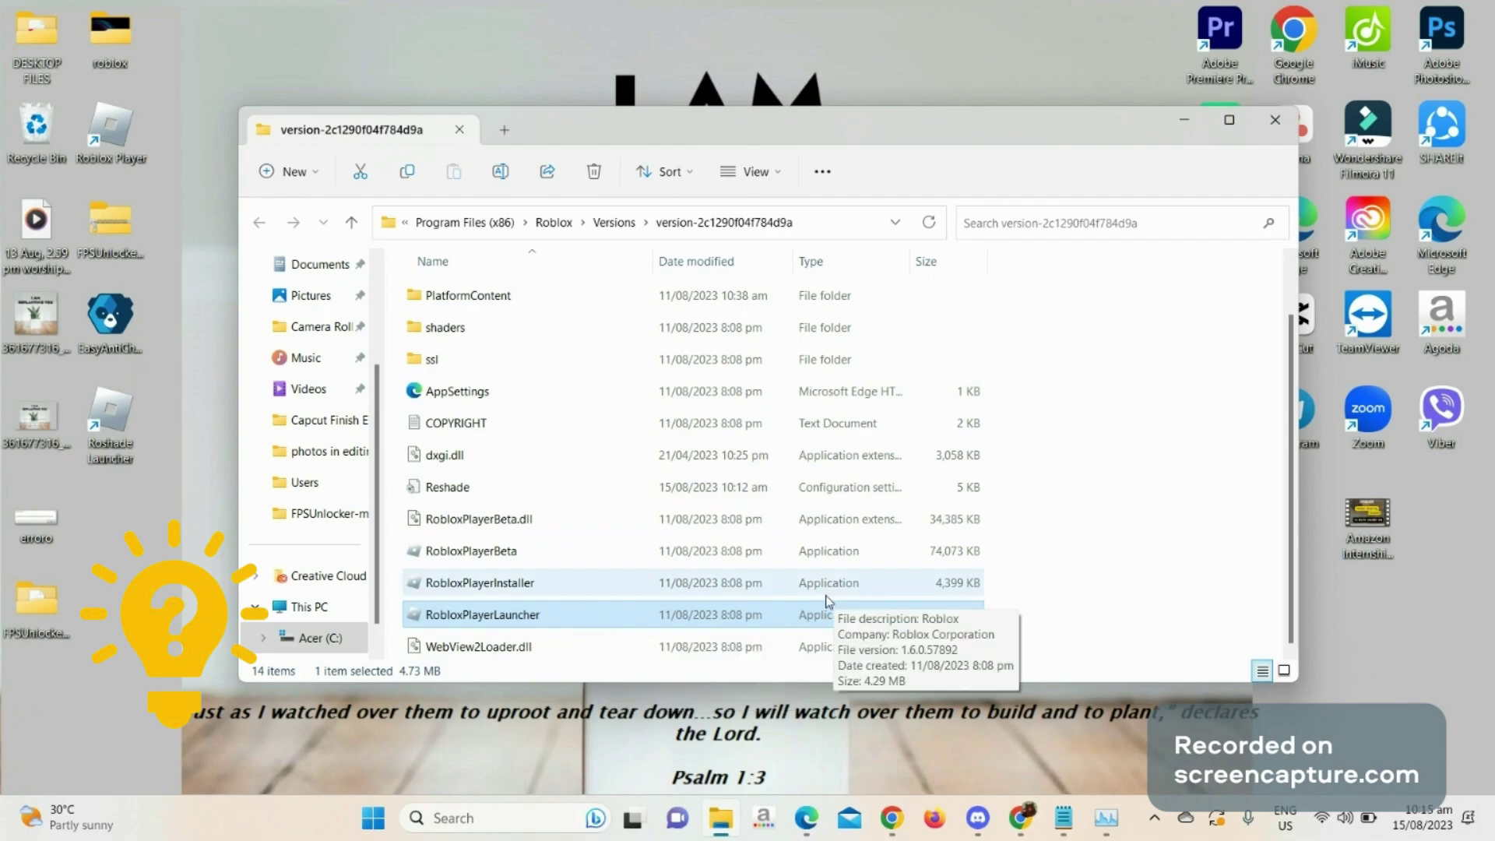
right_click(586, 620)
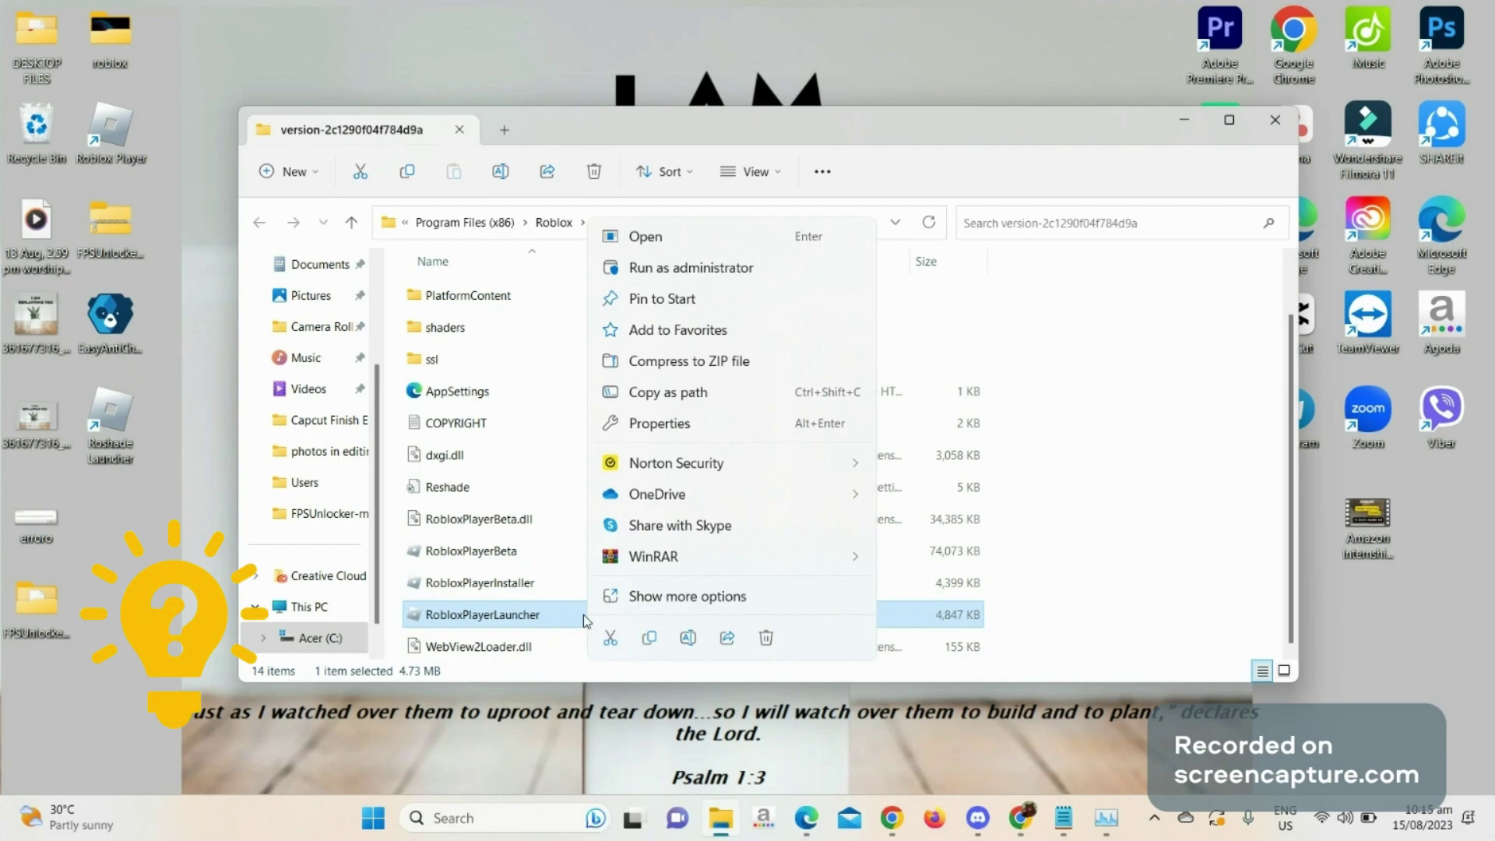
click(704, 422)
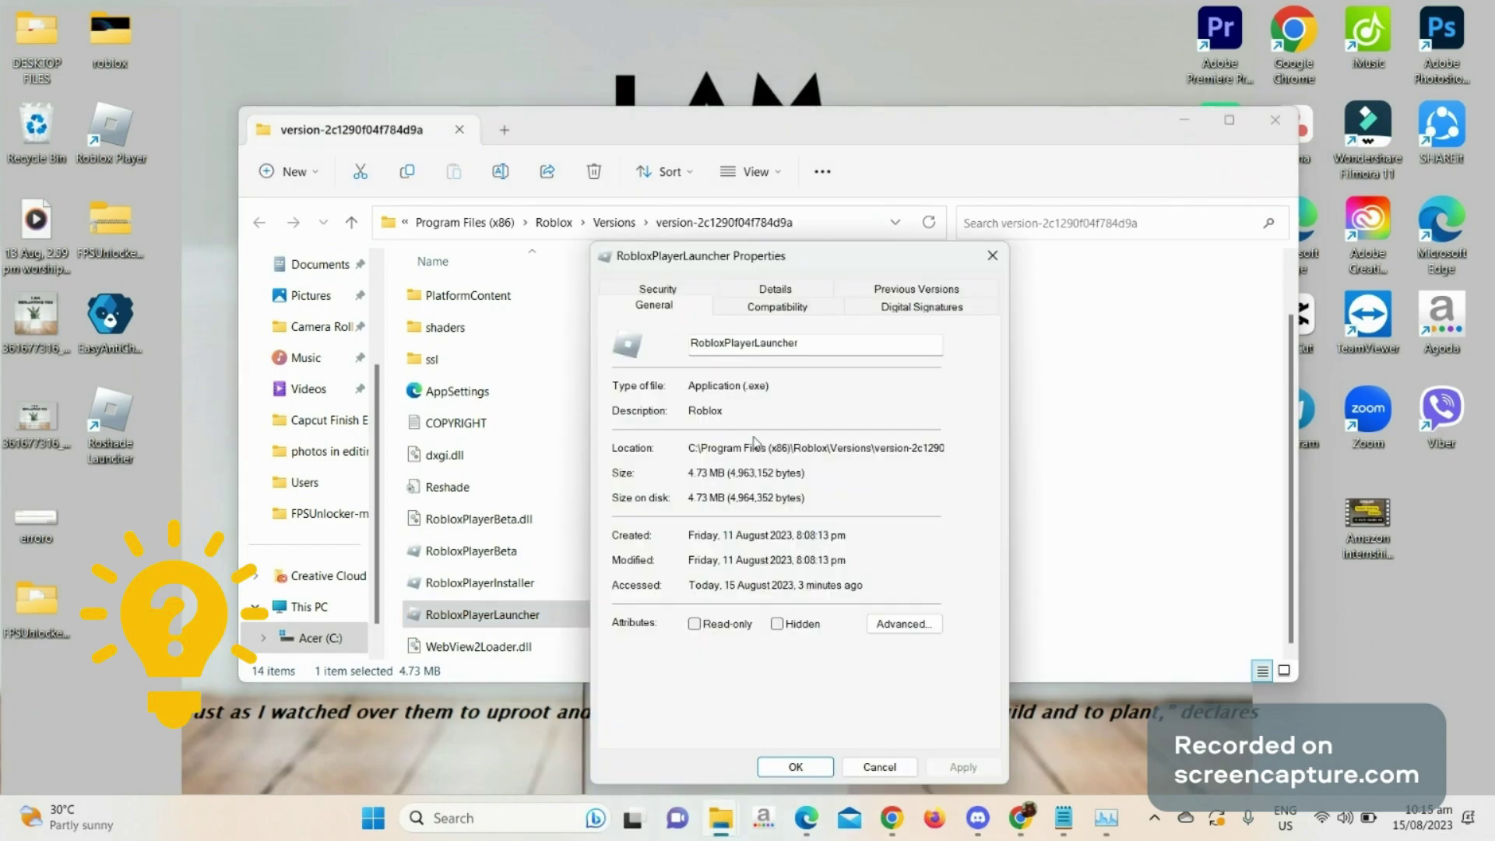
click(792, 311)
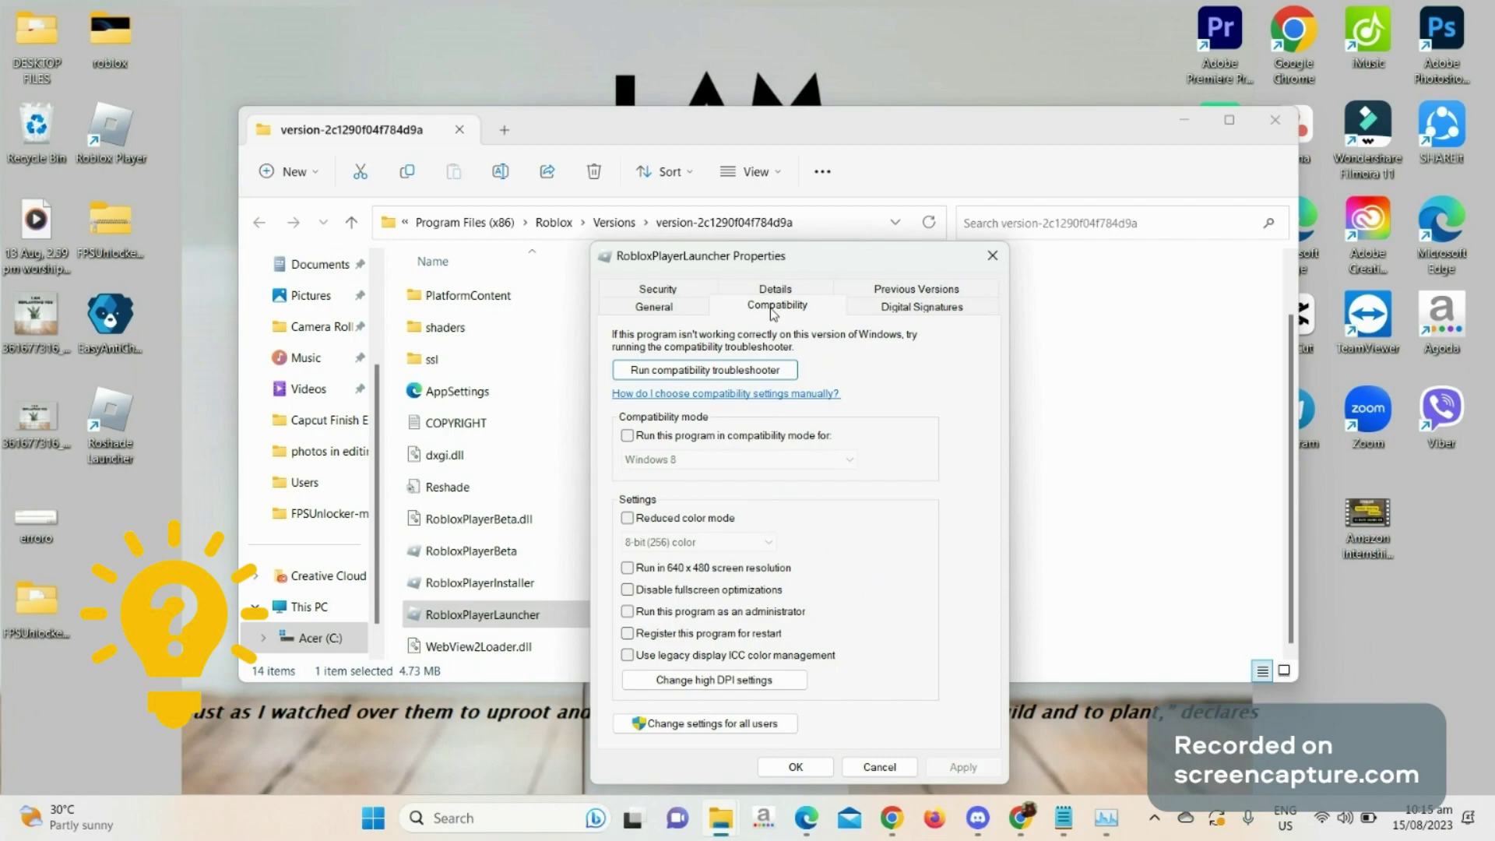
click(636, 593)
click(971, 780)
drag(881, 267, 692, 117)
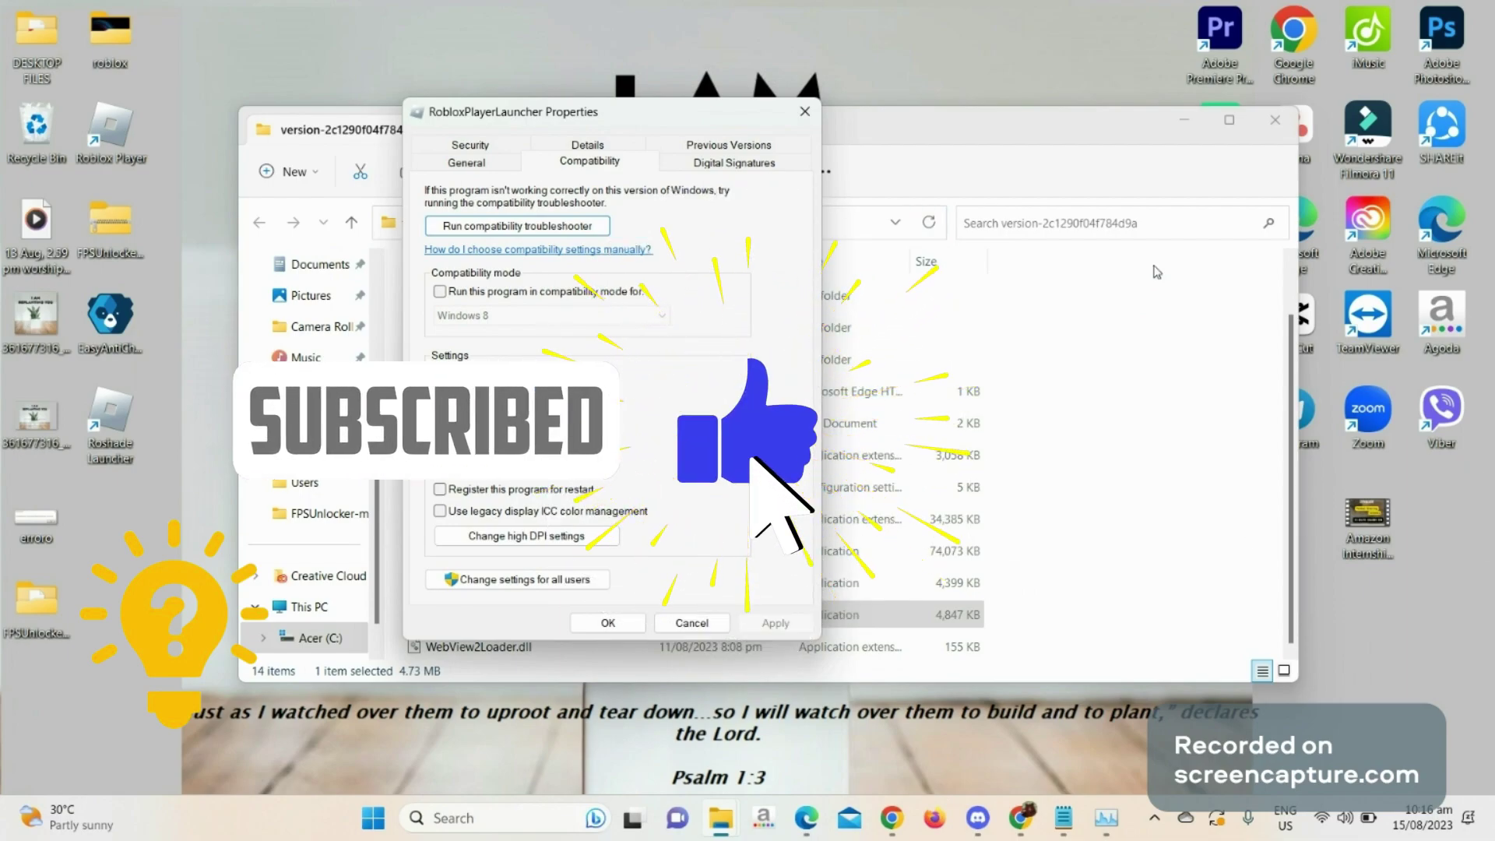
Step: Switch back to the Chrome window showing the Roshade GitHub repository
mouse_move(1023, 823)
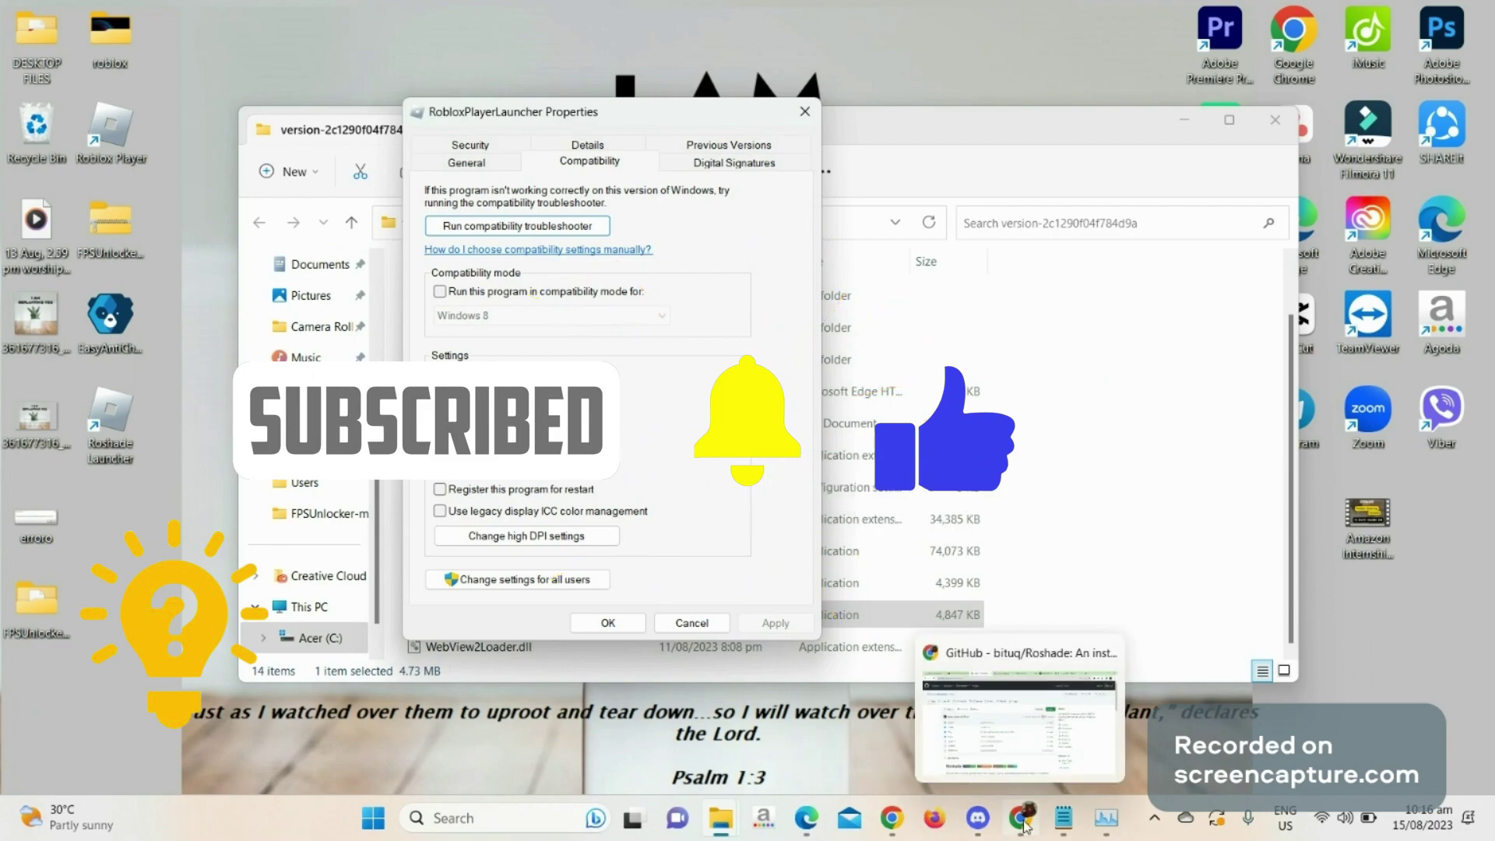